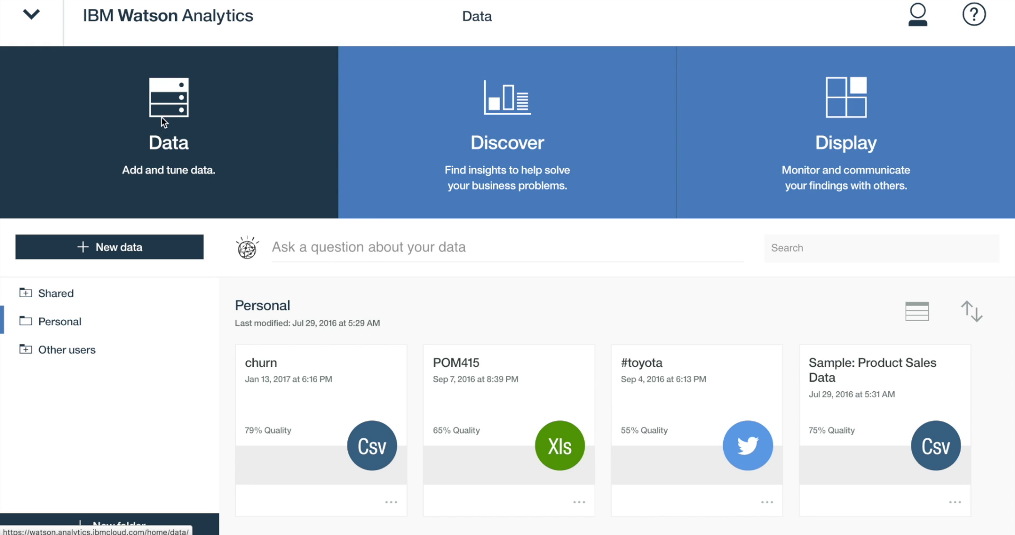
Step: Attach VehicleFailureData.csv from the Desktop as a local file in the Add data dialog
{"action": "left_click", "coordinate": [161, 116]}
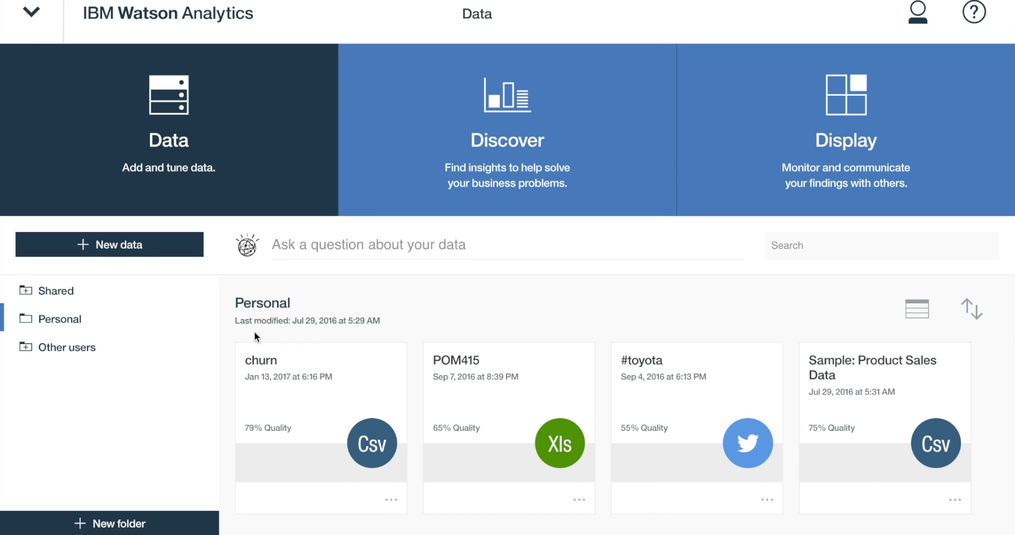
{"action": "scroll", "coordinate": [255, 331], "scroll_direction": "down", "scroll_amount": 1}
{"action": "left_click", "coordinate": [98, 245]}
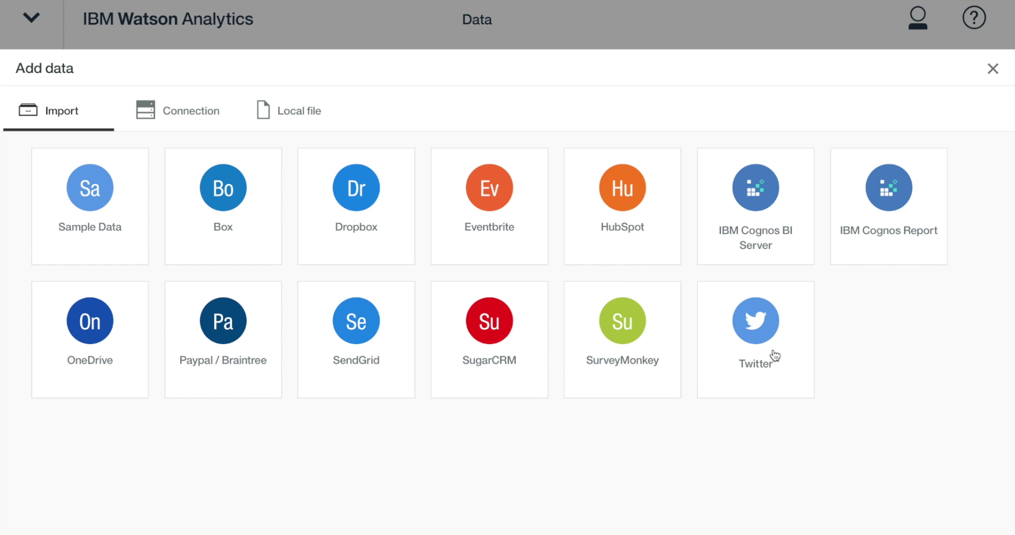
{"action": "left_click", "coordinate": [298, 114]}
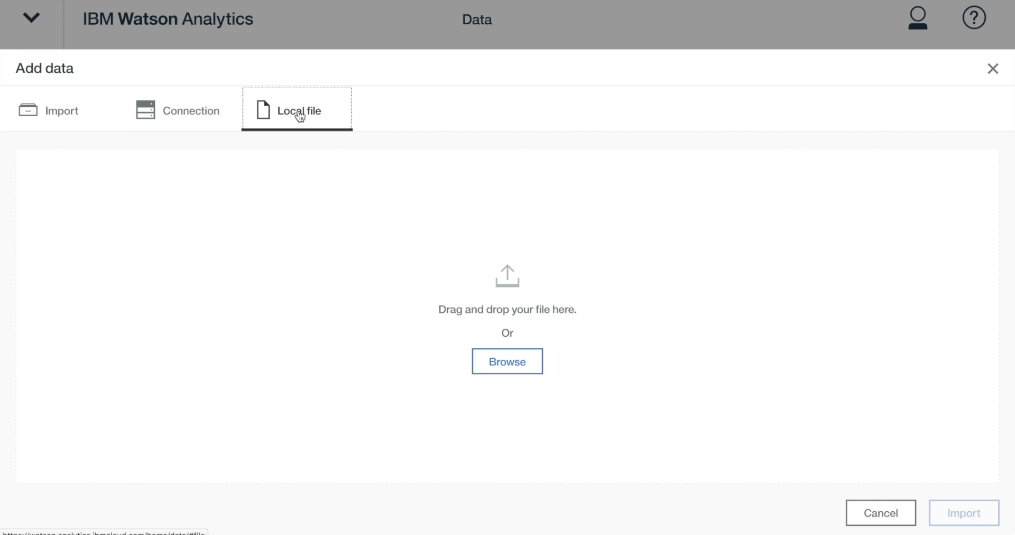
{"action": "left_click", "coordinate": [510, 363]}
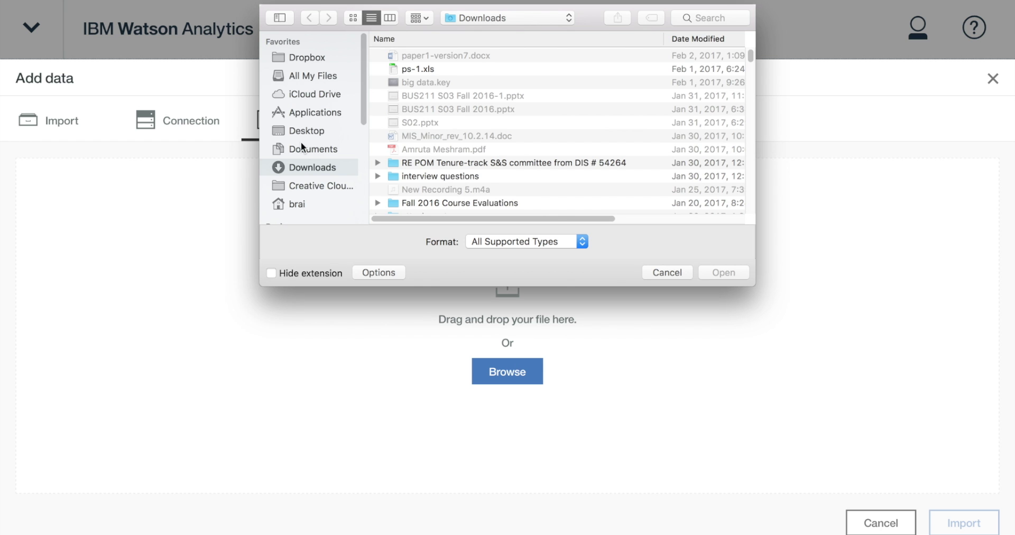
{"action": "left_click", "coordinate": [312, 134]}
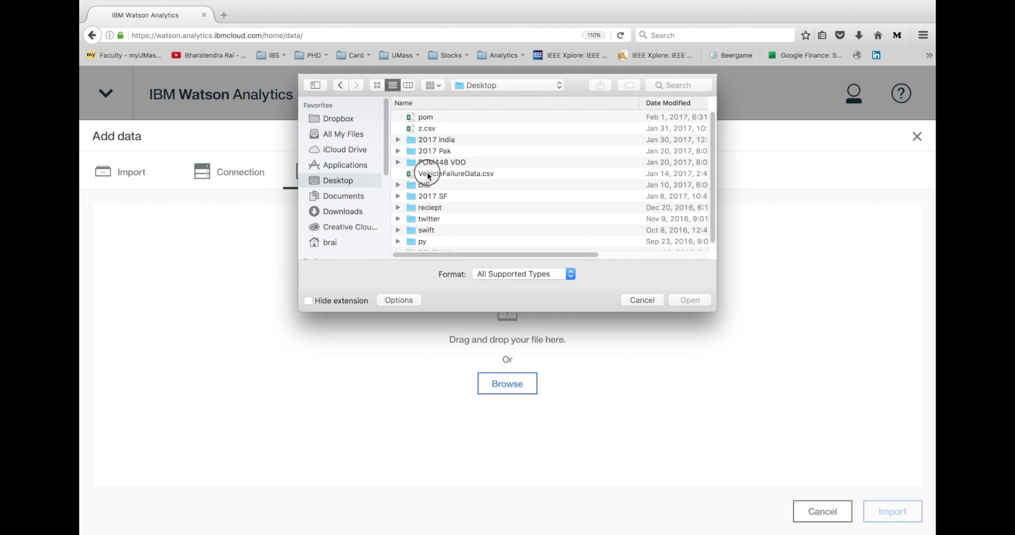
{"action": "left_click", "coordinate": [429, 174]}
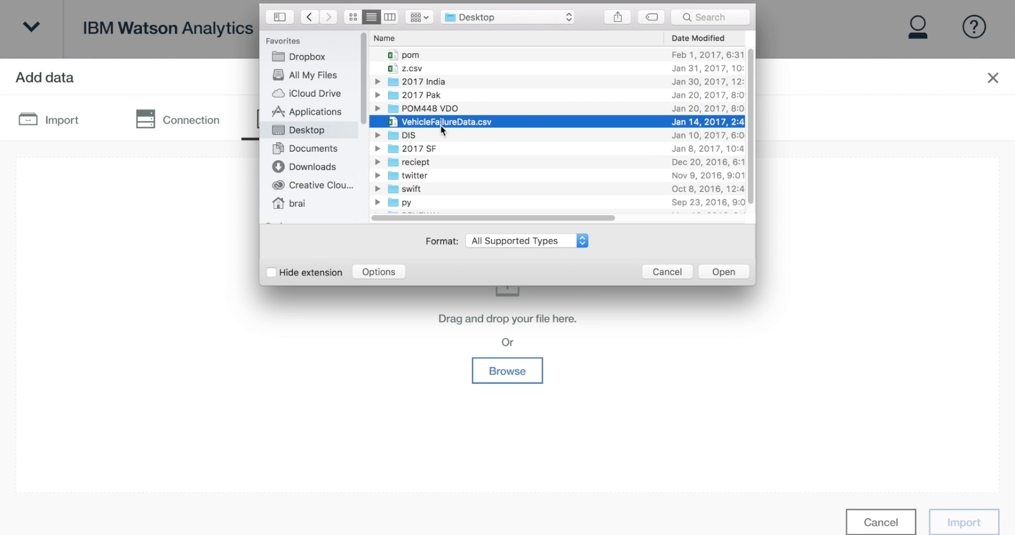
{"action": "left_click", "coordinate": [735, 272]}
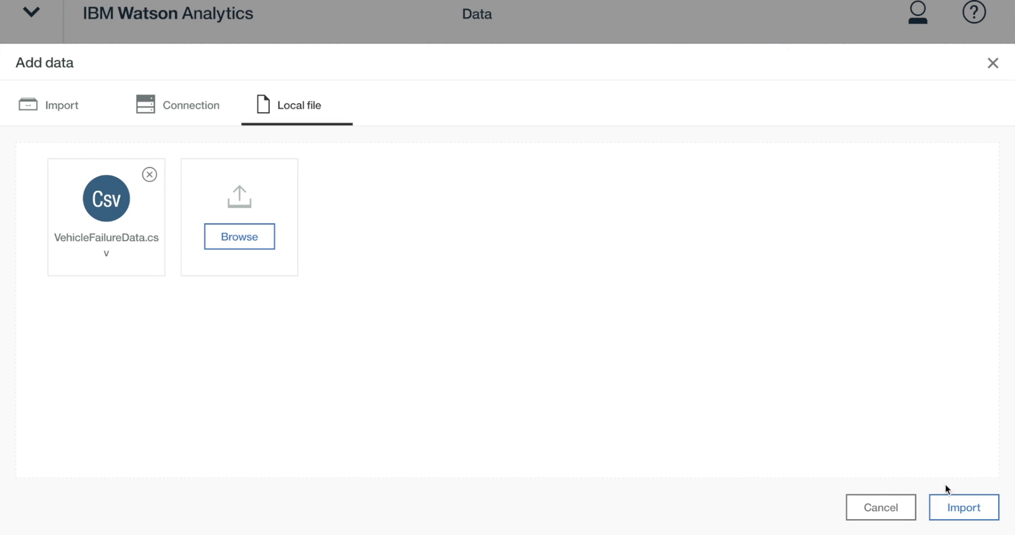
Step: Import VehicleFailureData into the Personal folder, then go to the Display page
{"action": "left_click", "coordinate": [973, 511]}
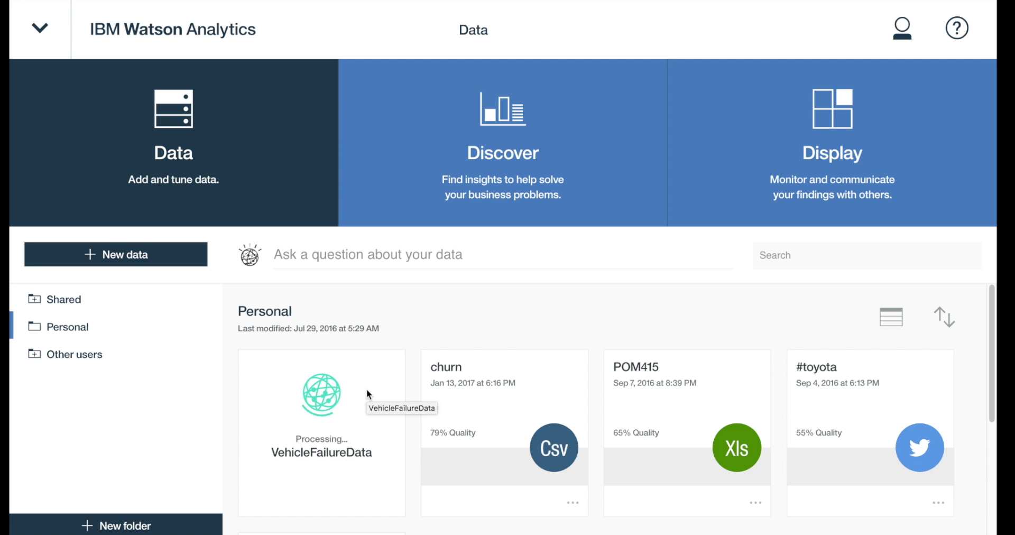
{"action": "scroll", "coordinate": [793, 391], "scroll_direction": "down", "scroll_amount": 2}
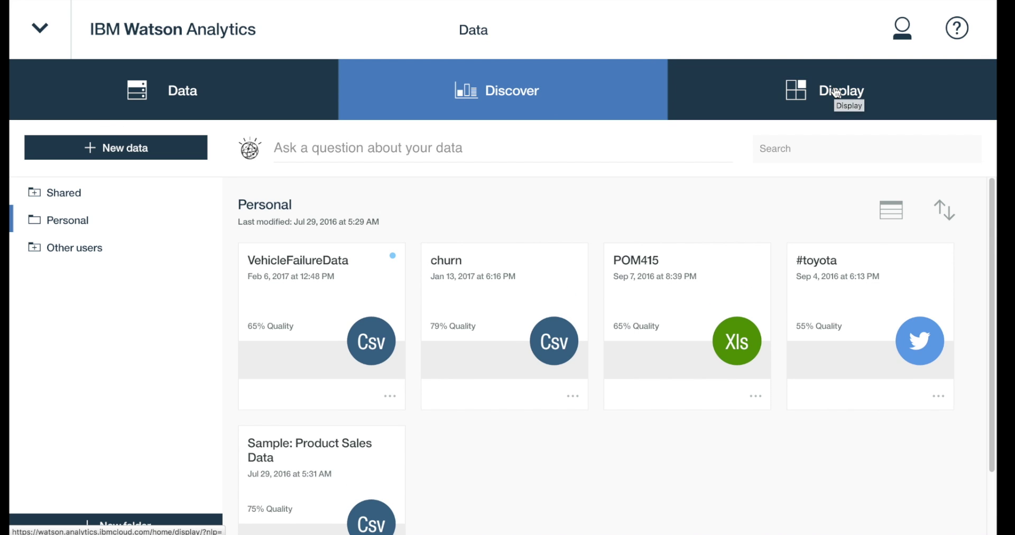
{"action": "left_click", "coordinate": [837, 93]}
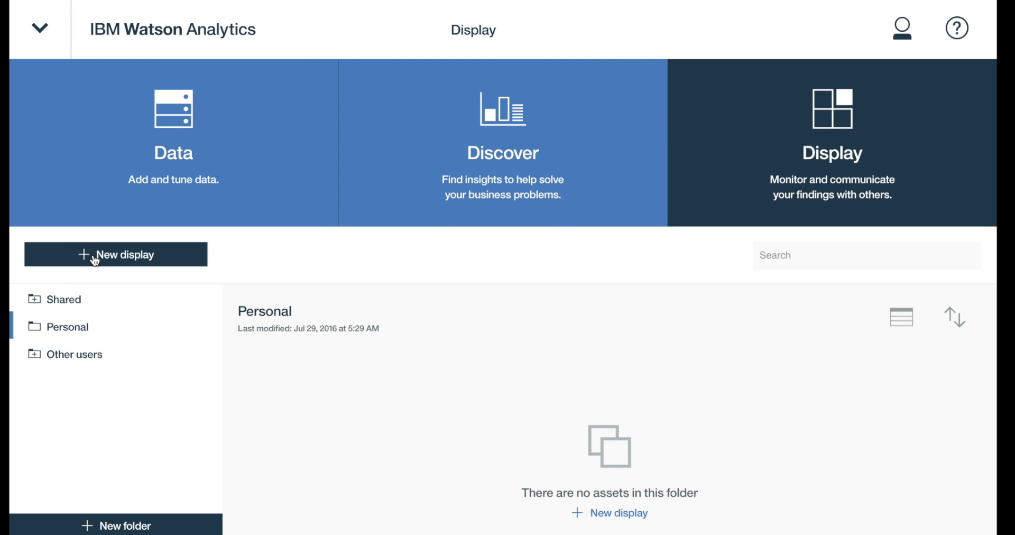
Step: Create a new dashboard display named 'Vehicle'
{"action": "left_click", "coordinate": [96, 257]}
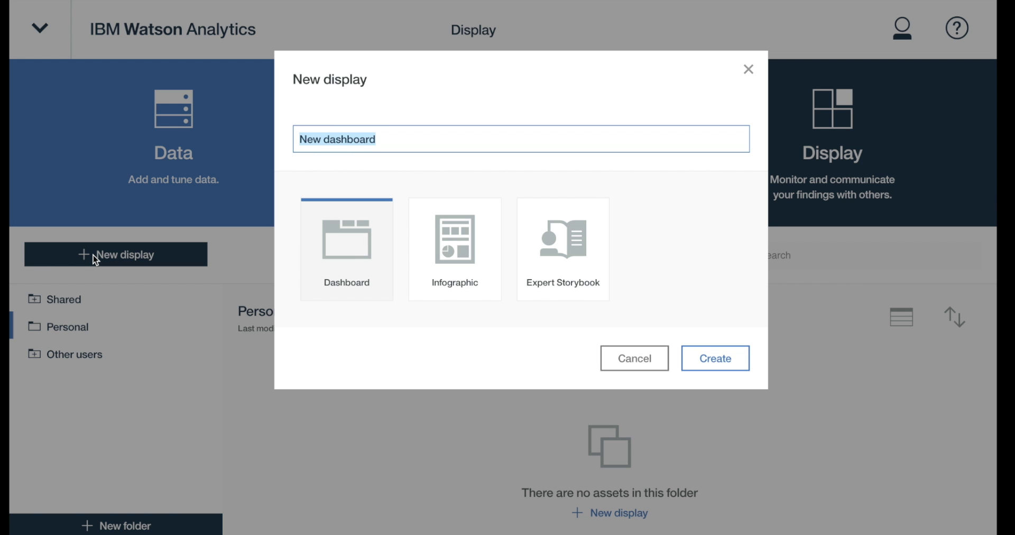
{"action": "type", "text": "Vehic"}
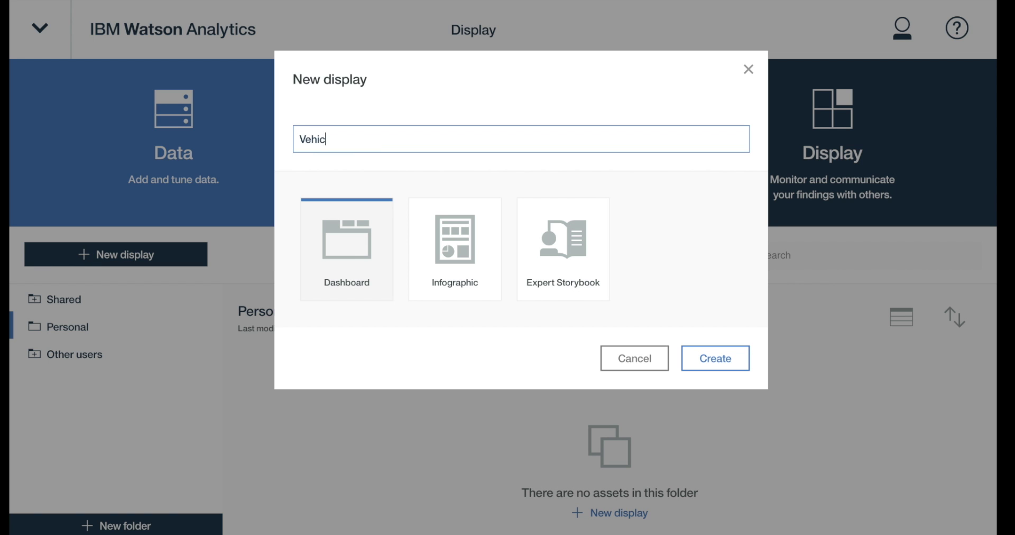
{"action": "type", "text": "le"}
{"action": "left_click", "coordinate": [730, 356]}
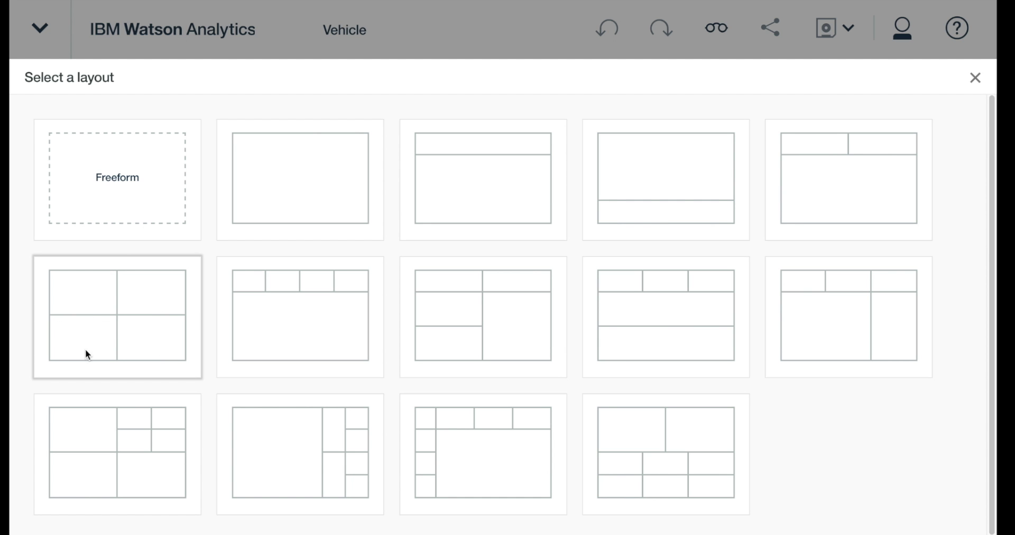
Step: Apply the 2x2 four-panel grid layout to the Vehicle dashboard
{"action": "left_click", "coordinate": [96, 339]}
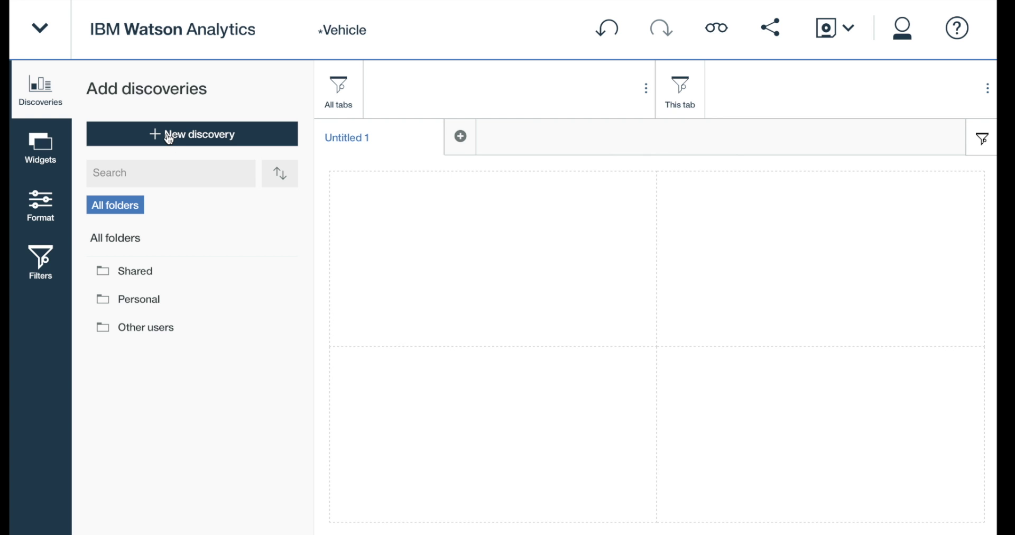
Step: Start a discovery on VehicleFailureData with the 'What are the values of Ih by State?' map
{"action": "left_click", "coordinate": [197, 141]}
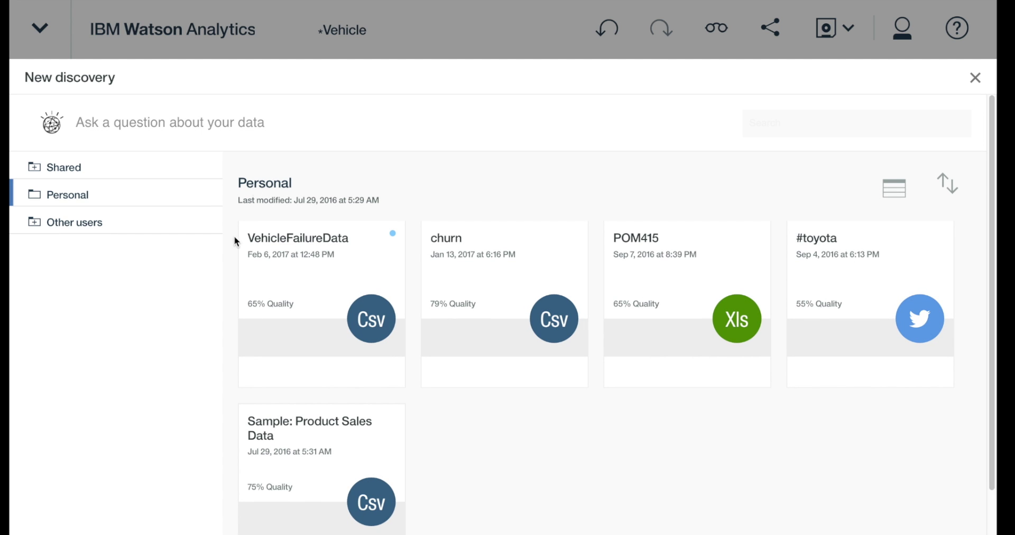
{"action": "left_click", "coordinate": [292, 254]}
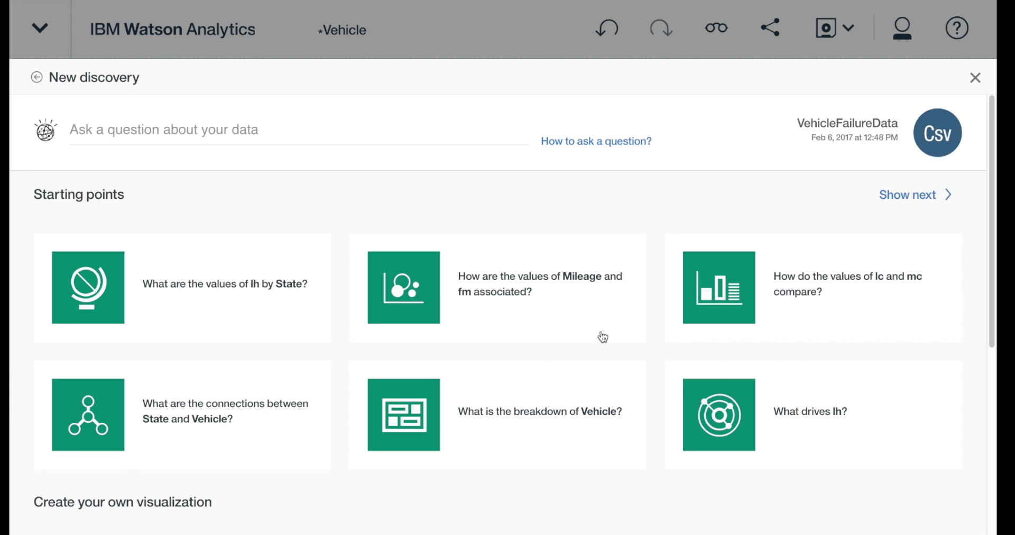
{"action": "scroll", "coordinate": [603, 337], "scroll_direction": "down", "scroll_amount": 6}
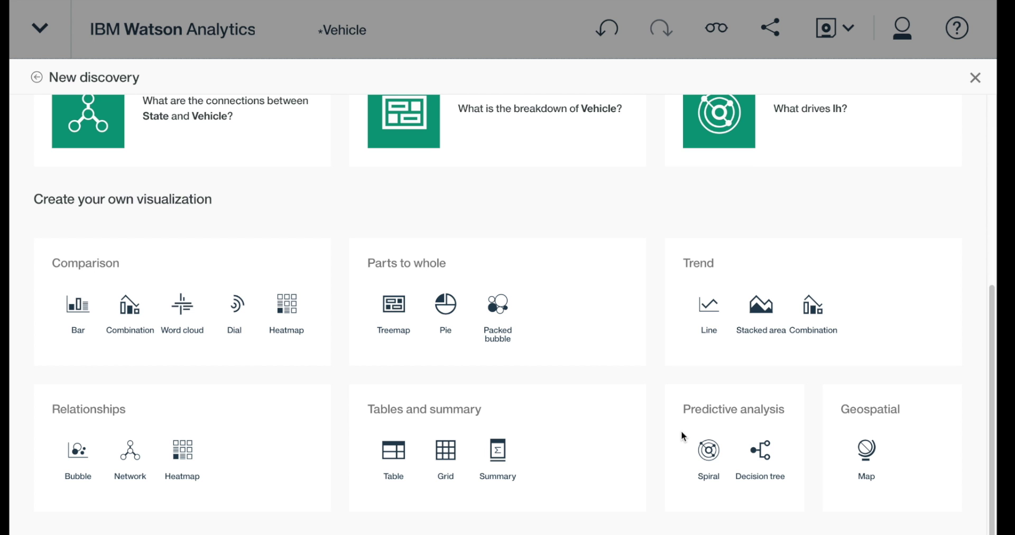
{"action": "scroll", "coordinate": [681, 430], "scroll_direction": "up", "scroll_amount": 6}
{"action": "left_click", "coordinate": [150, 285]}
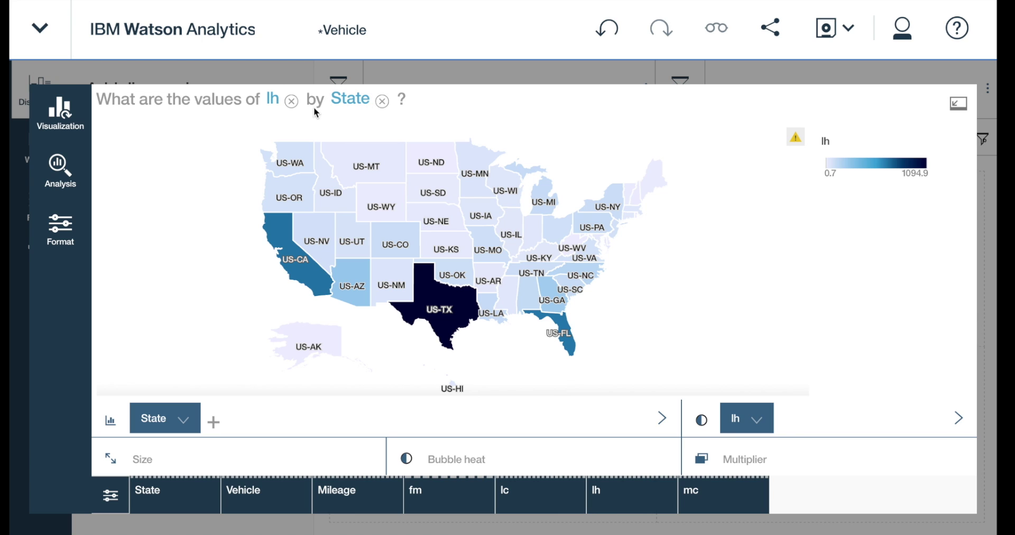
Step: Recolour the state map by Ic instead of Ih and check Texas's value
{"action": "left_click", "coordinate": [758, 422]}
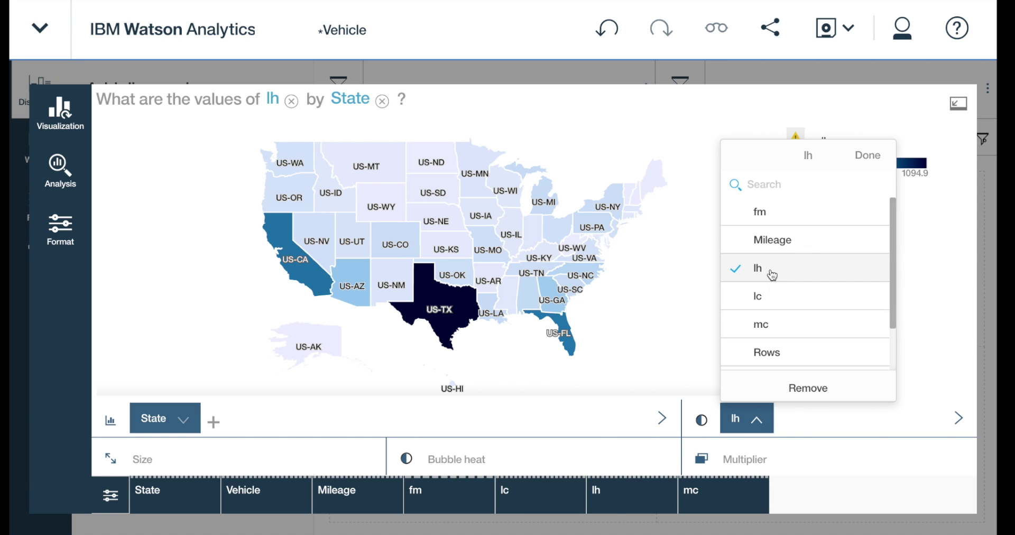
{"action": "left_click", "coordinate": [768, 299]}
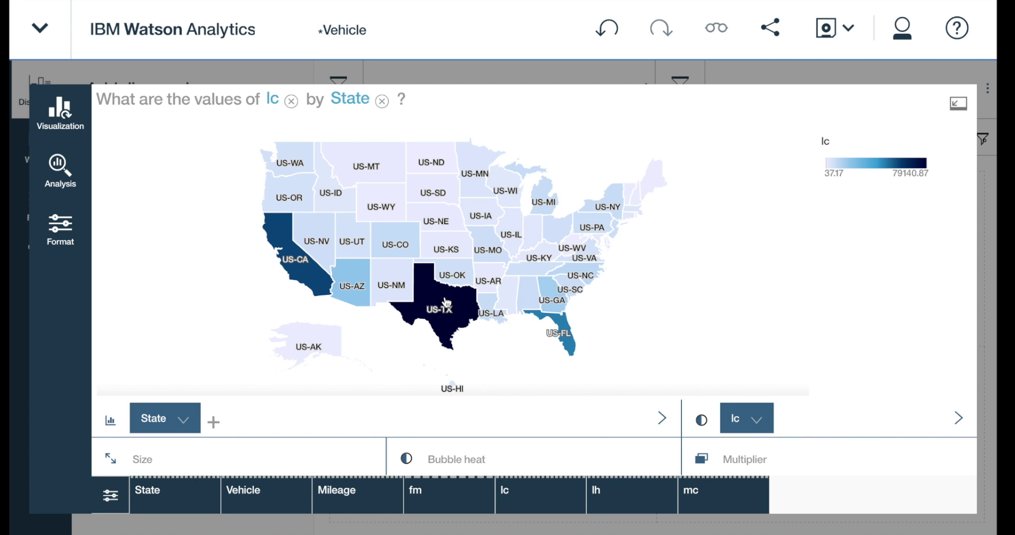
{"action": "mouse_move", "coordinate": [436, 306]}
{"action": "mouse_move", "coordinate": [463, 316]}
Step: Summarize Ic as an average per state and return the map to the dashboard
{"action": "left_click", "coordinate": [751, 423]}
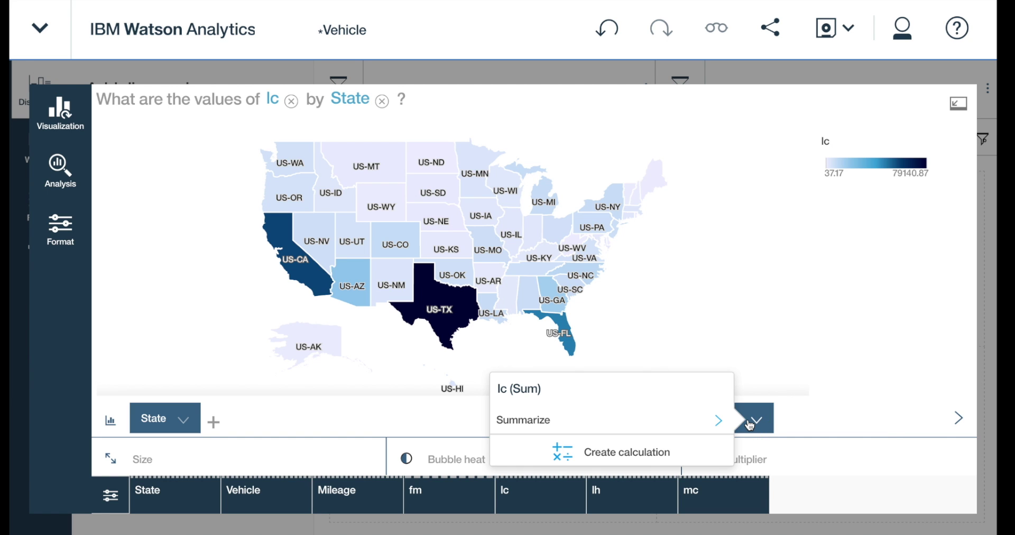
{"action": "left_click", "coordinate": [685, 426]}
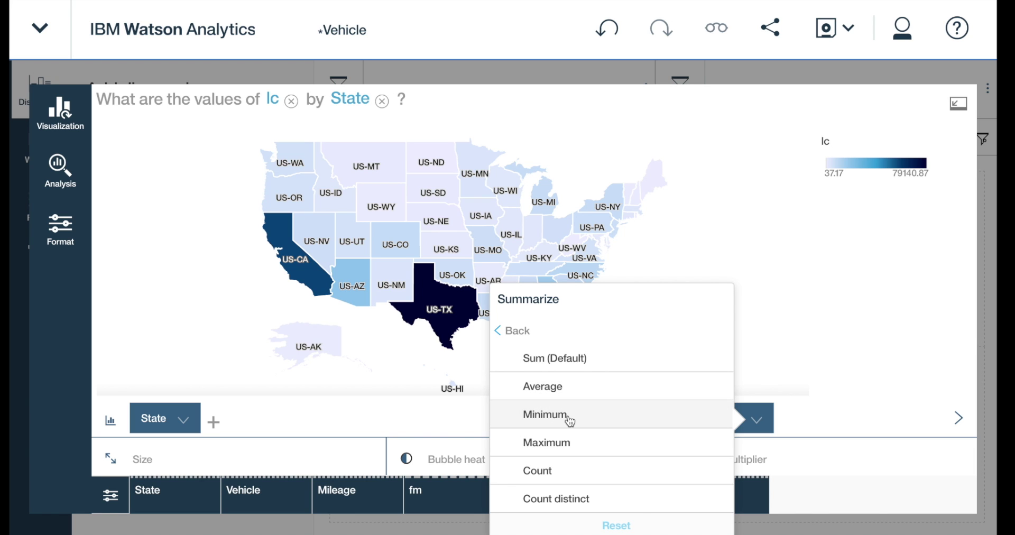
{"action": "left_click", "coordinate": [549, 392]}
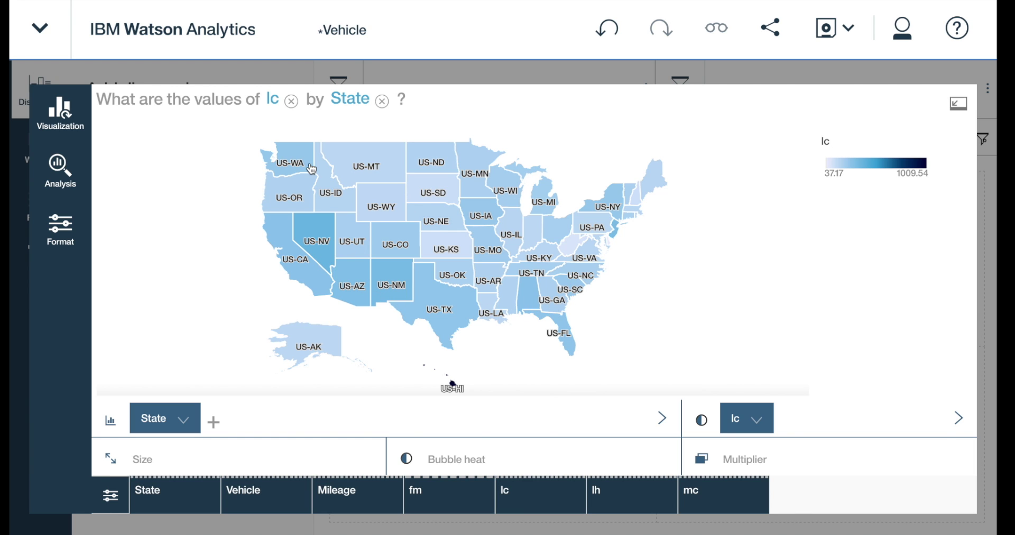
{"action": "mouse_move", "coordinate": [312, 169]}
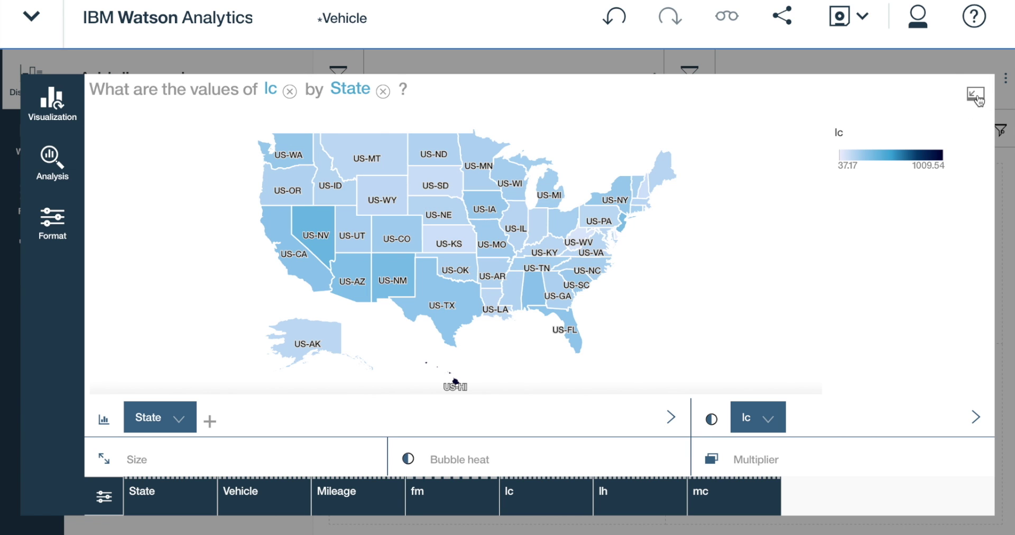
{"action": "left_click", "coordinate": [977, 95]}
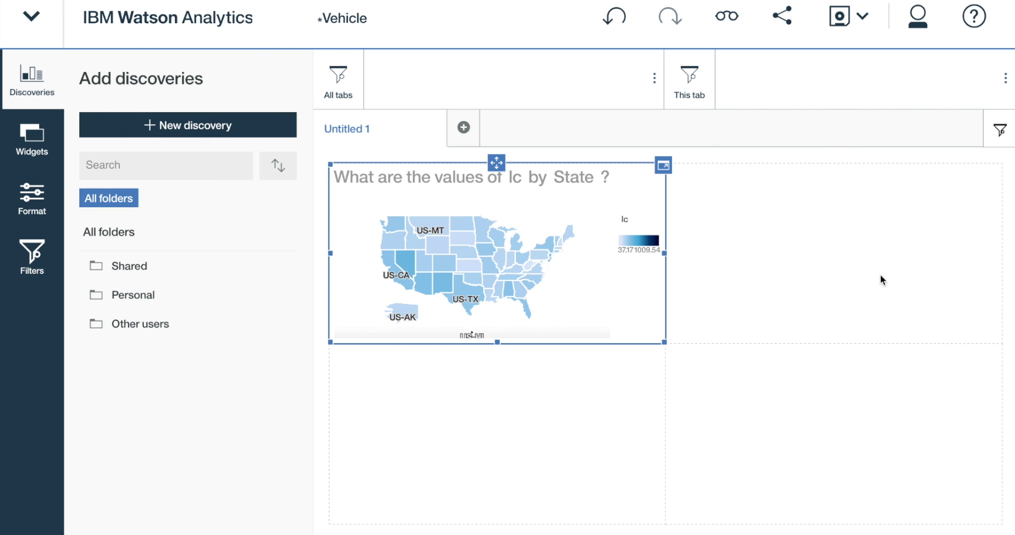
Step: Start another discovery from the Personal dataset list
{"action": "left_click", "coordinate": [174, 130]}
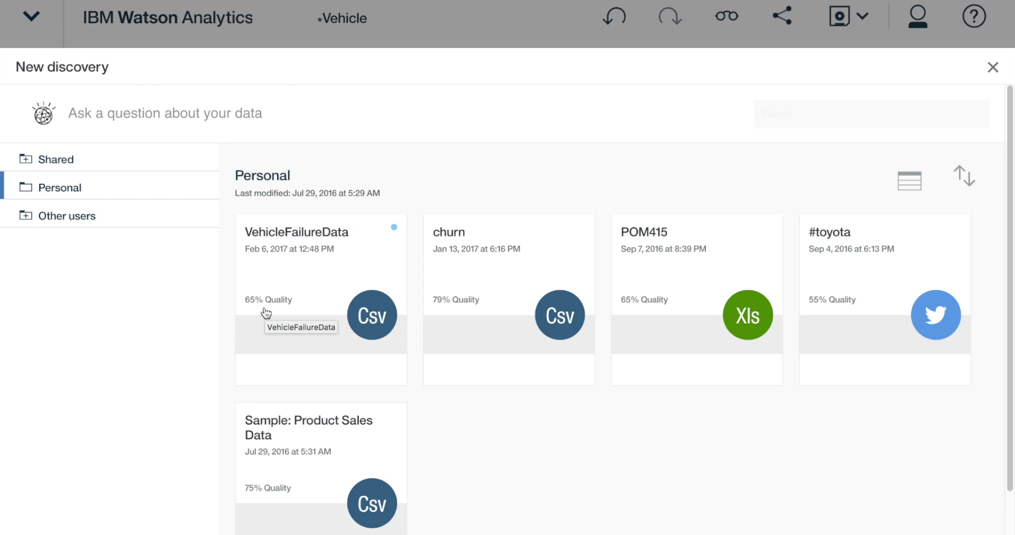
Step: Add a 'What drives lc?' driver spiral from VehicleFailureData, retargeted from lh to lc
{"action": "left_click", "coordinate": [300, 267]}
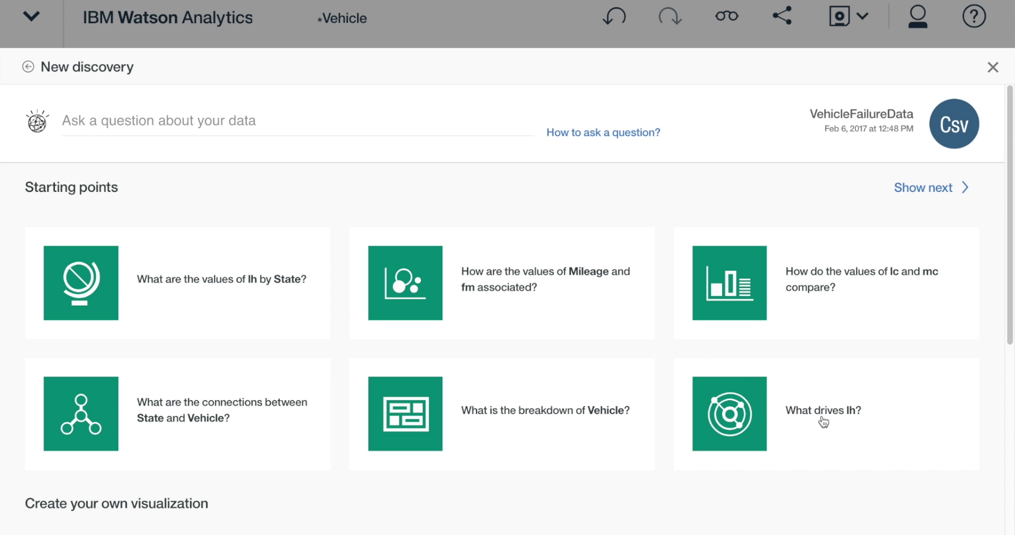
{"action": "left_click", "coordinate": [865, 421]}
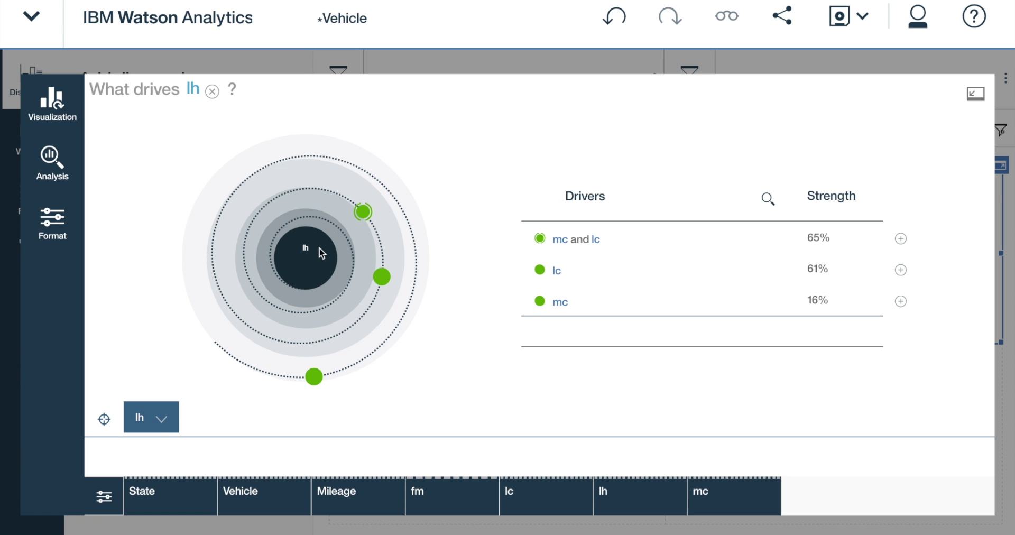
{"action": "left_click", "coordinate": [163, 420]}
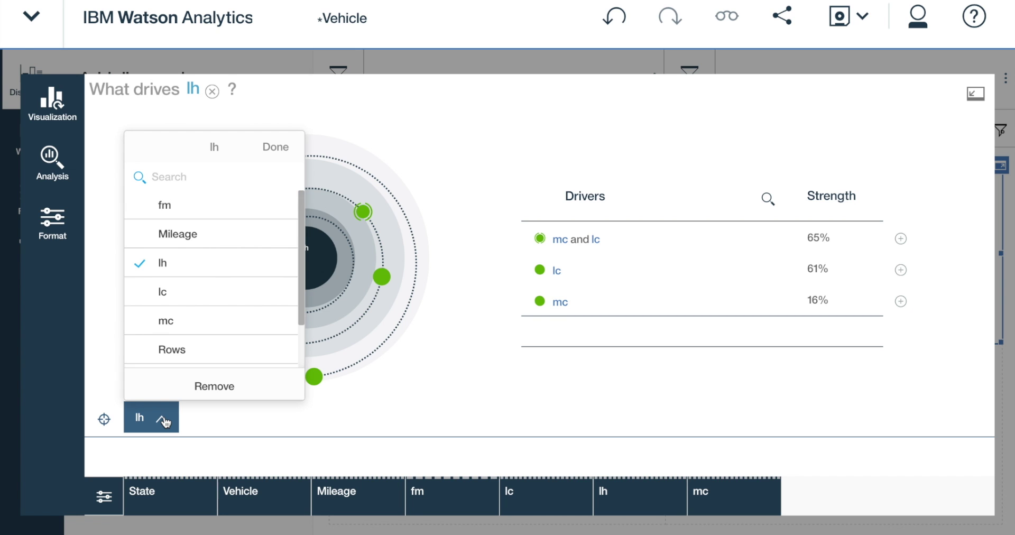
{"action": "left_click", "coordinate": [167, 297]}
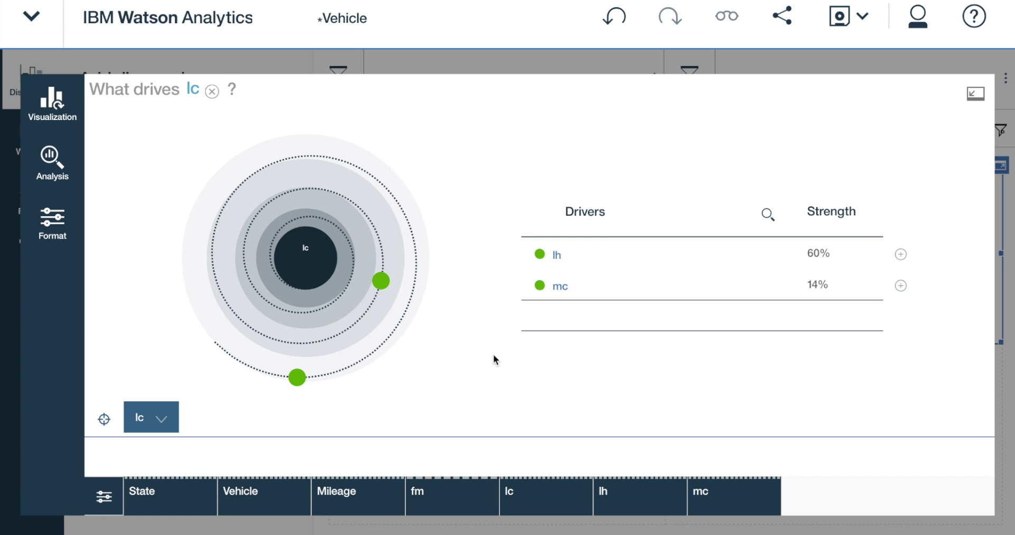
{"action": "left_click", "coordinate": [976, 95]}
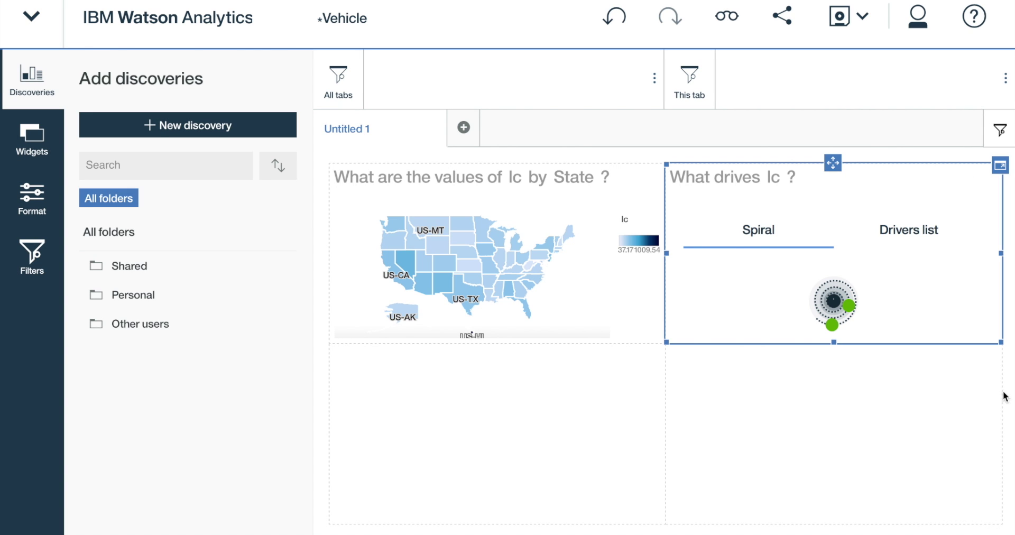
{"action": "left_click", "coordinate": [963, 339]}
Step: Add a Mileage-versus-lh scatter plot, with lh replacing fm, to the third panel
{"action": "left_click", "coordinate": [163, 127]}
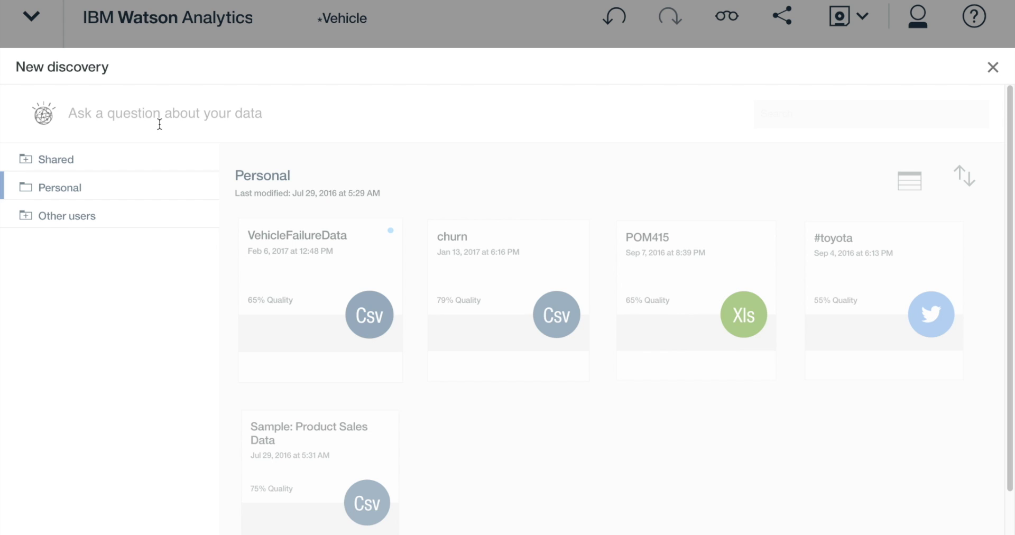
{"action": "left_click", "coordinate": [312, 268]}
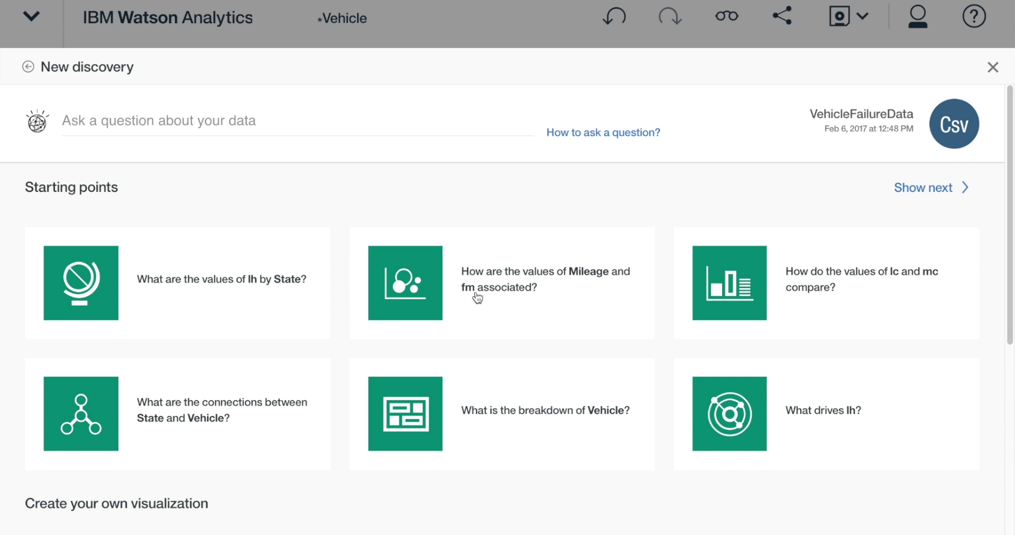
{"action": "left_click", "coordinate": [418, 284]}
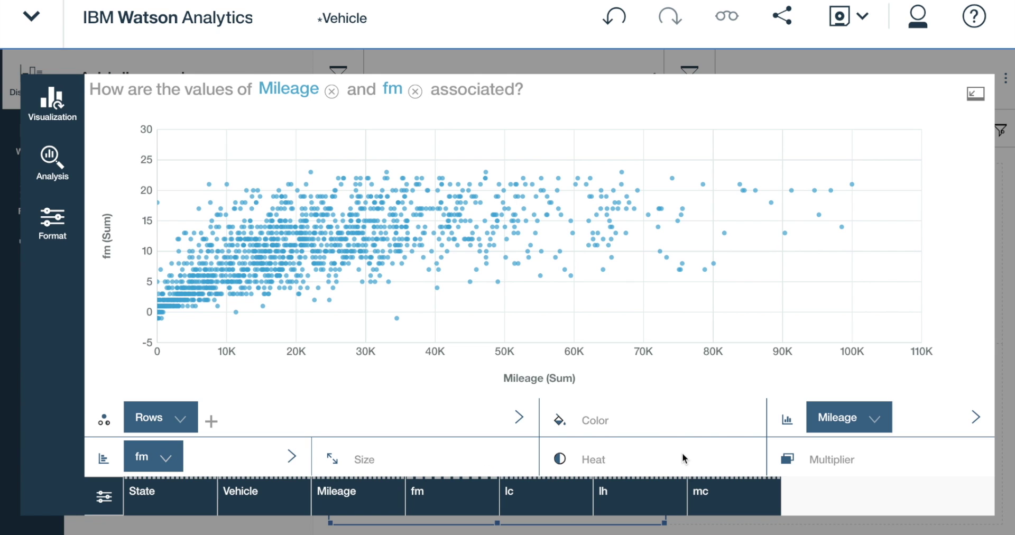
{"action": "left_click", "coordinate": [166, 460]}
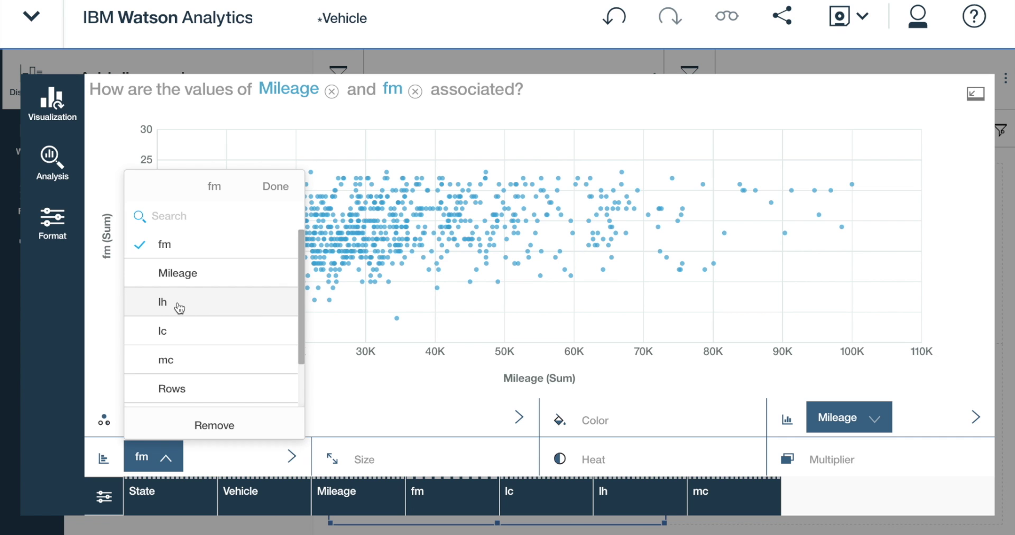
{"action": "left_click", "coordinate": [180, 309]}
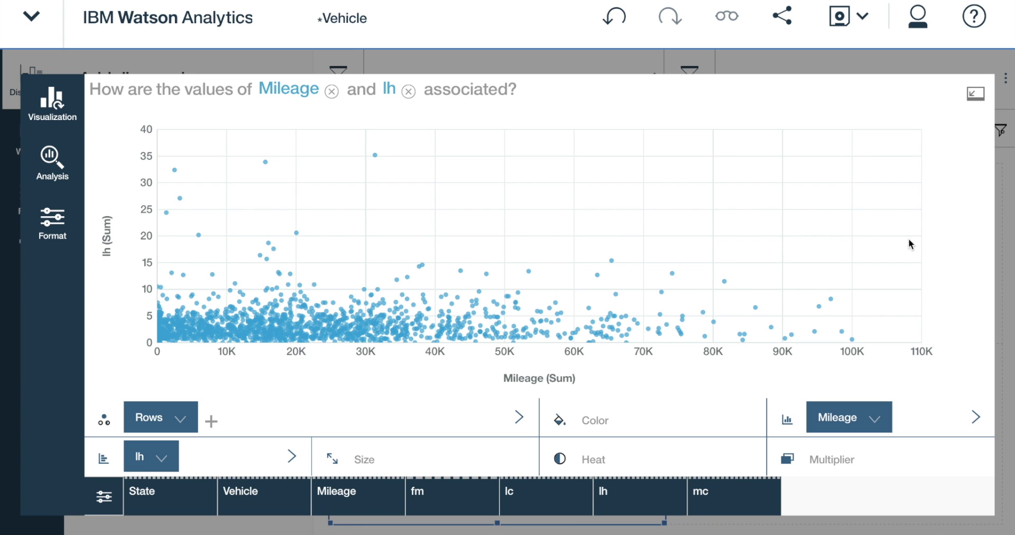
{"action": "left_click", "coordinate": [975, 94]}
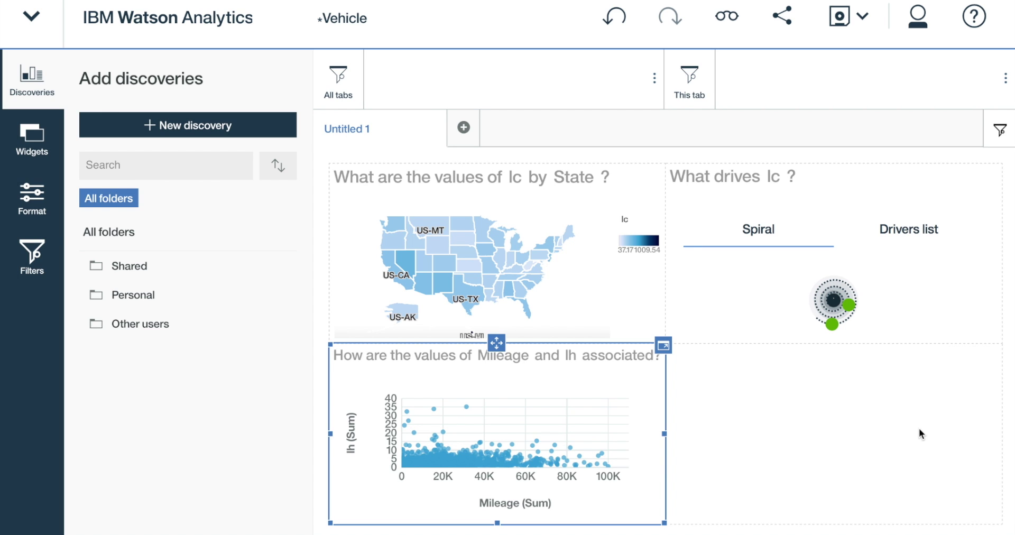
Step: Add a daily Tweet-count trend line chart for #toyota to the dashboard's fourth panel
{"action": "left_click", "coordinate": [161, 125]}
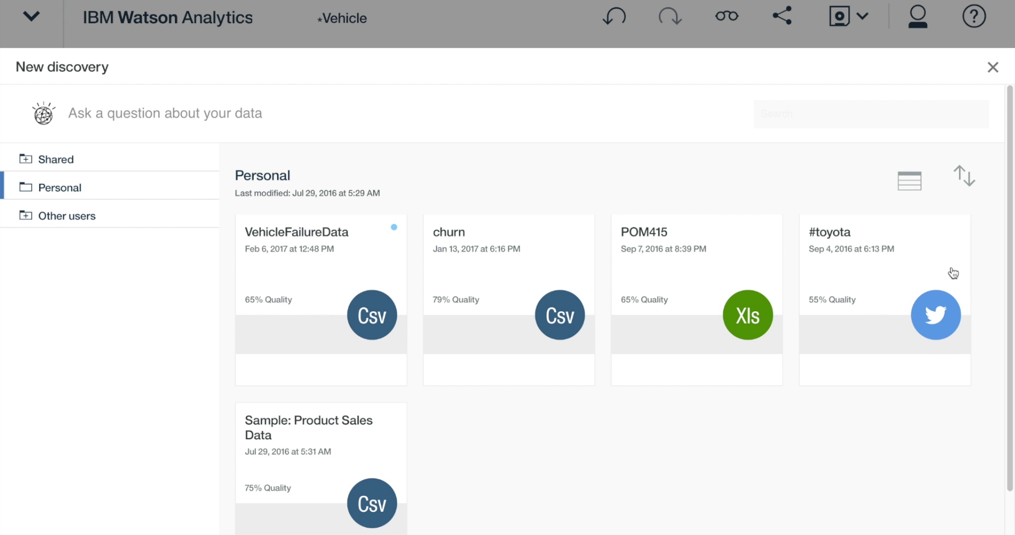
{"action": "left_click", "coordinate": [872, 257]}
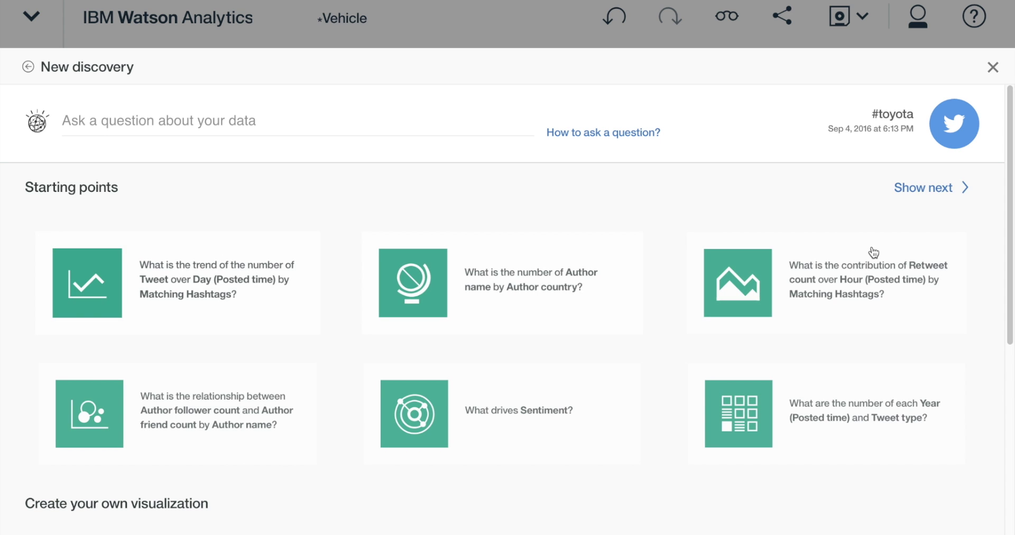
{"action": "scroll", "coordinate": [872, 254], "scroll_direction": "down", "scroll_amount": 1}
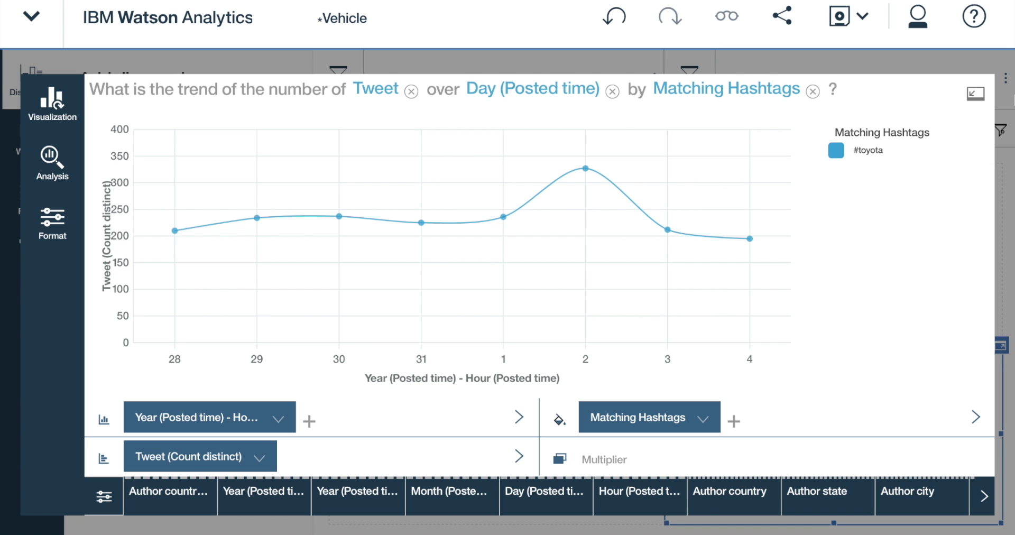
{"action": "left_click", "coordinate": [974, 95]}
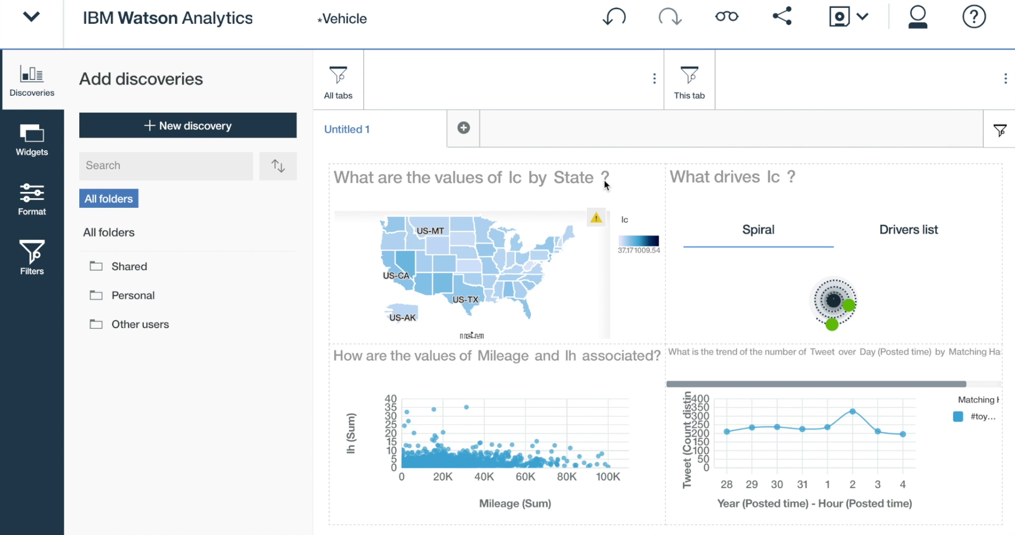
{"action": "left_click", "coordinate": [785, 18]}
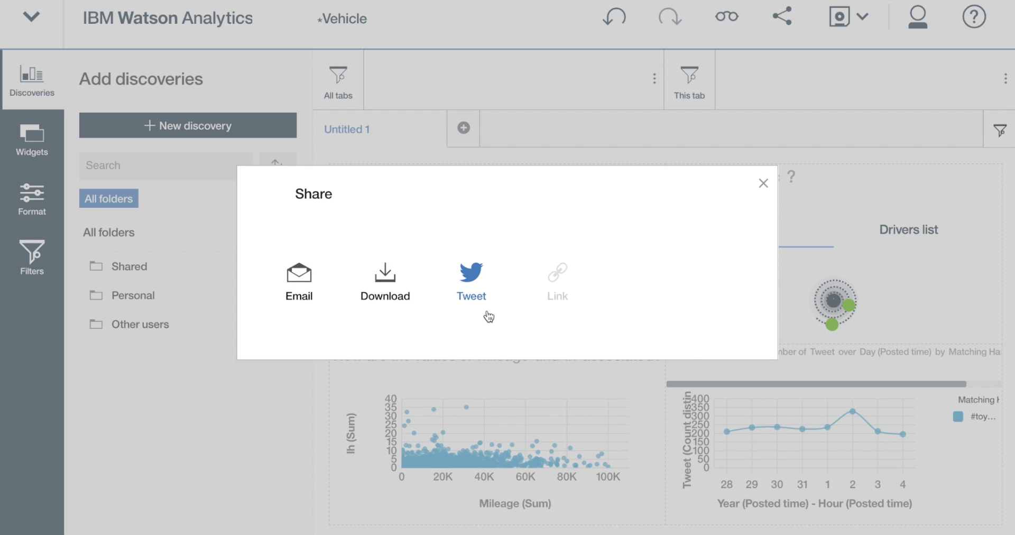
Step: Save the Vehicle dashboard as the image Untitled 1.png and check the downloads list
{"action": "left_click", "coordinate": [385, 278]}
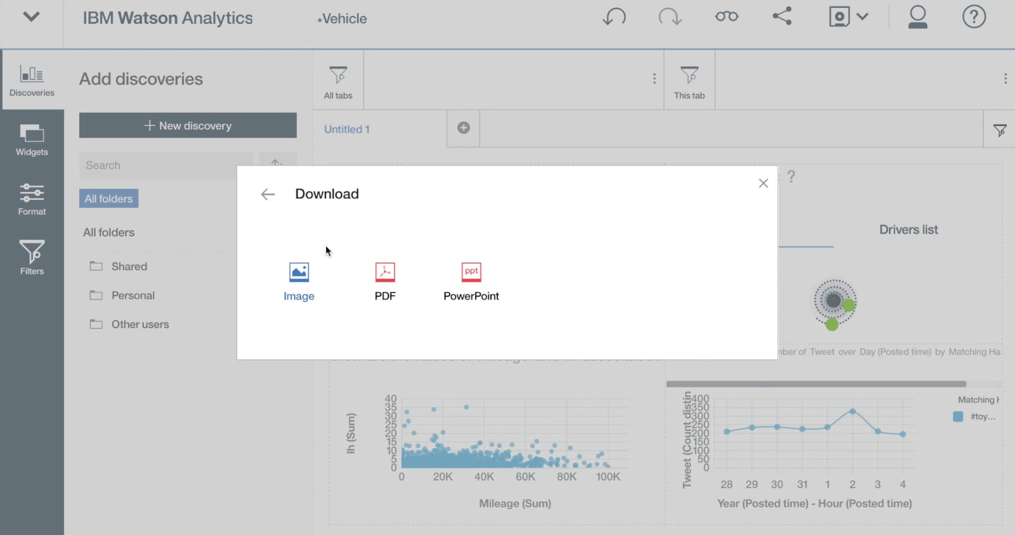
{"action": "left_click", "coordinate": [285, 288]}
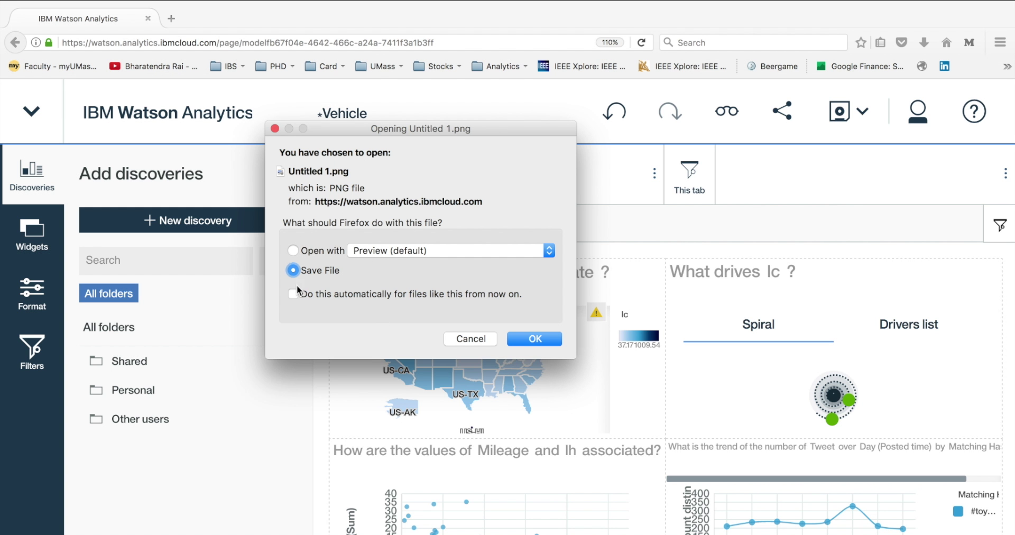
{"action": "left_click", "coordinate": [537, 341]}
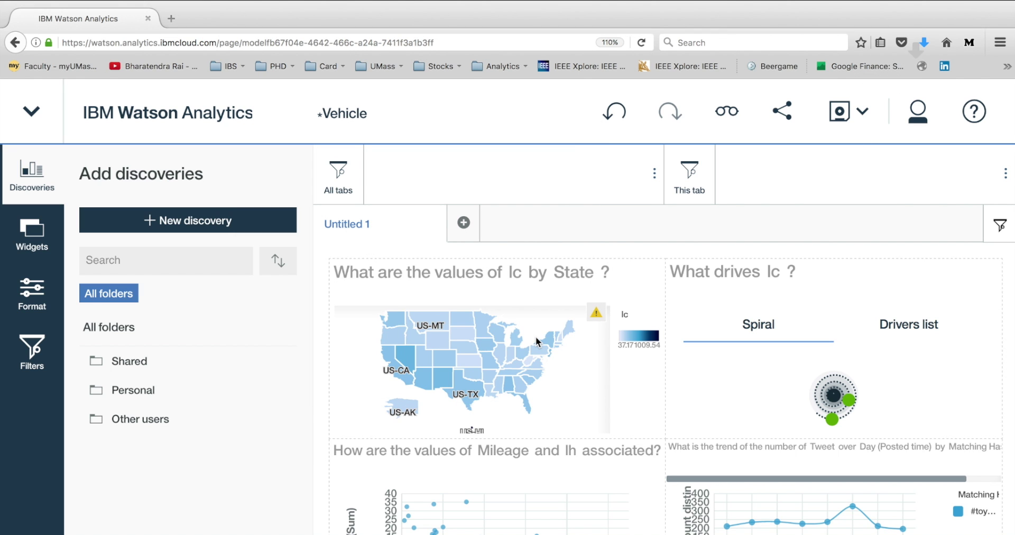
{"action": "left_click", "coordinate": [923, 43]}
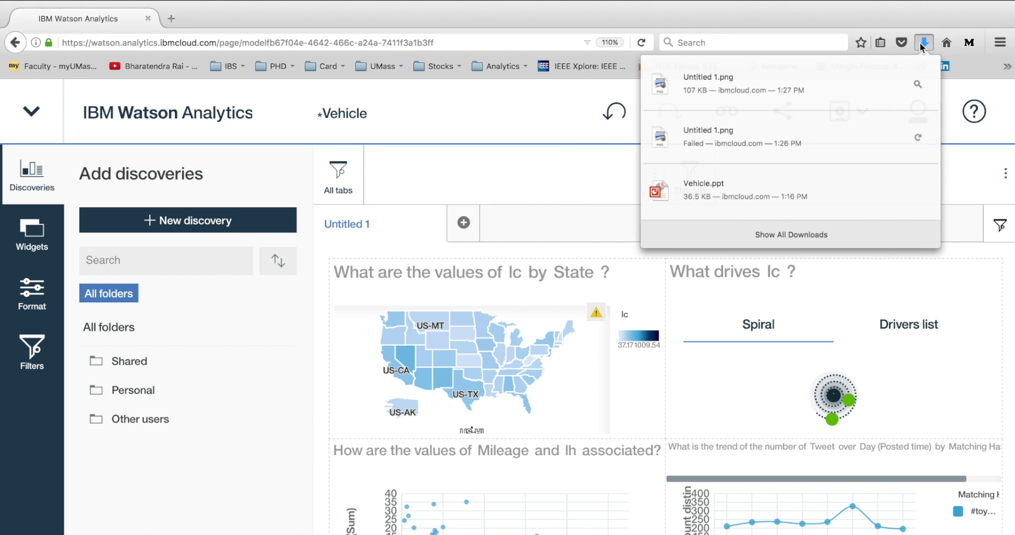
Step: View Untitled 1.png full screen in Preview, then close it and return to the browser
{"action": "left_click", "coordinate": [749, 83]}
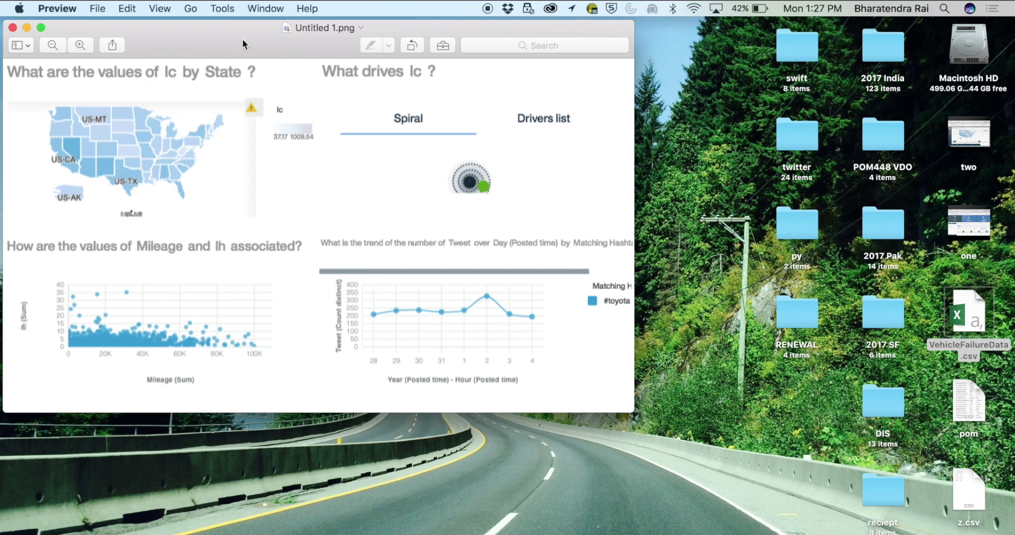
{"action": "left_click_drag", "start_coordinate": [84, 28], "coordinate": [283, 94]}
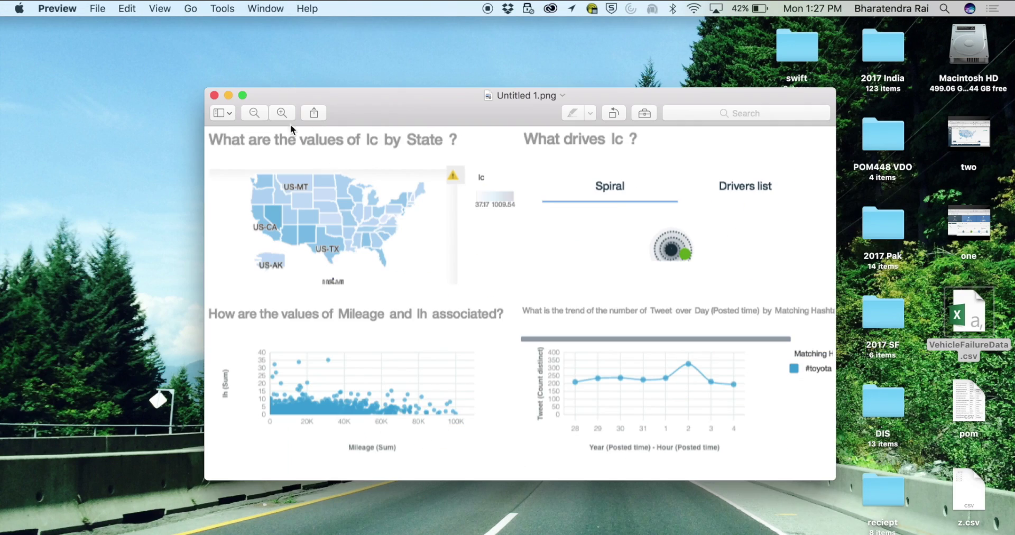
{"action": "left_click", "coordinate": [242, 95]}
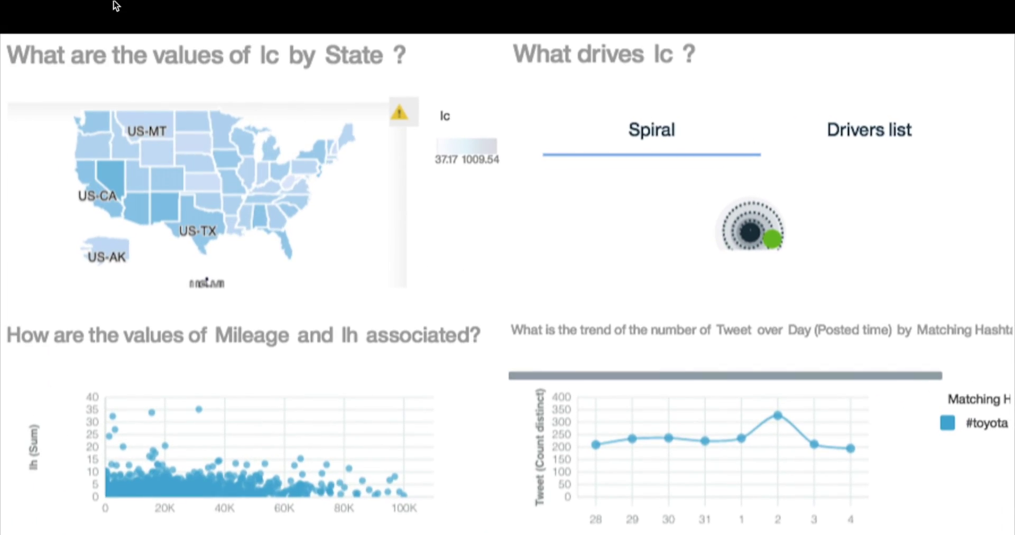
{"action": "mouse_move", "coordinate": [88, 5]}
{"action": "left_click", "coordinate": [38, 24]}
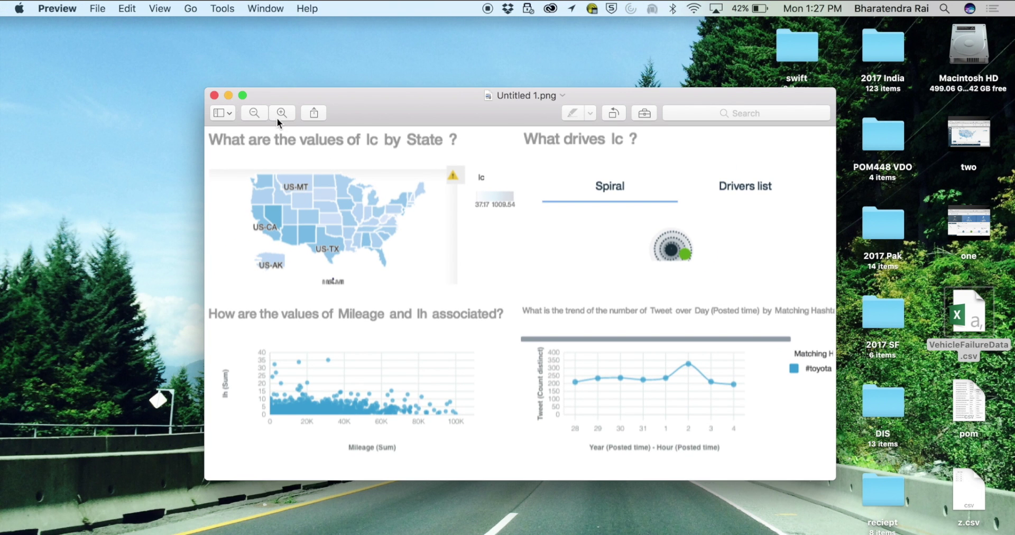
{"action": "left_click", "coordinate": [214, 95]}
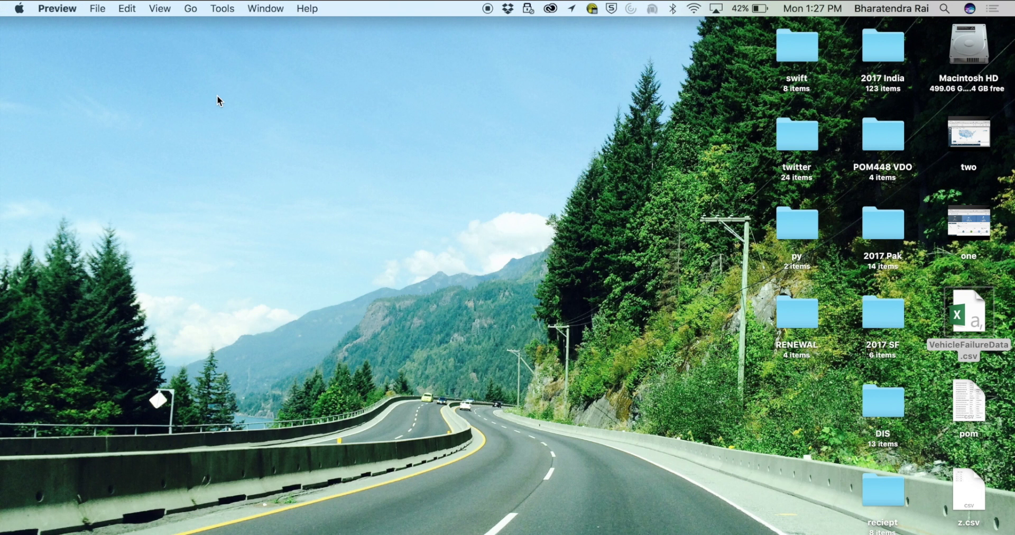
{"action": "key", "text": "ctrl+Right"}
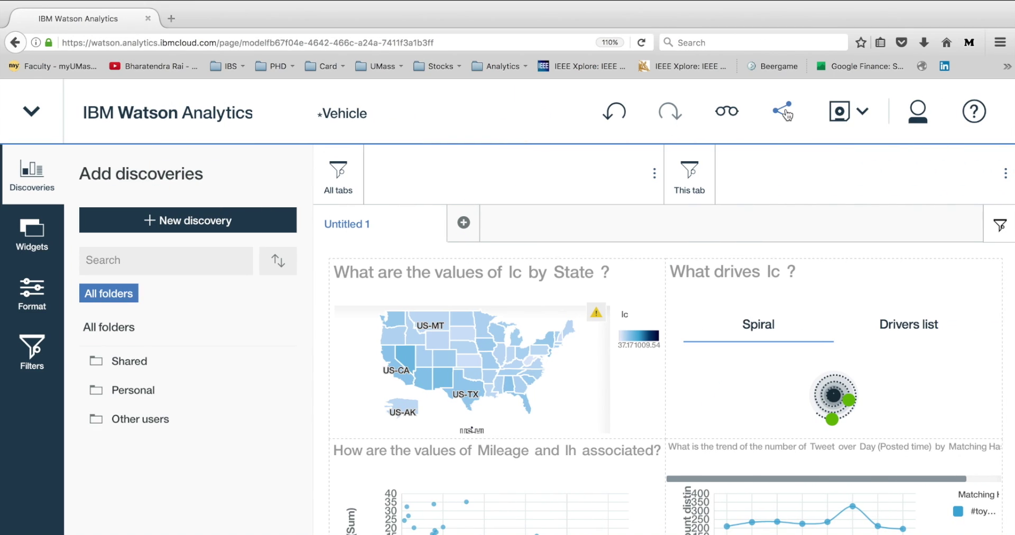
Step: Export the dashboard as Vehicle.ppt and open it in Microsoft PowerPoint
{"action": "left_click", "coordinate": [784, 111]}
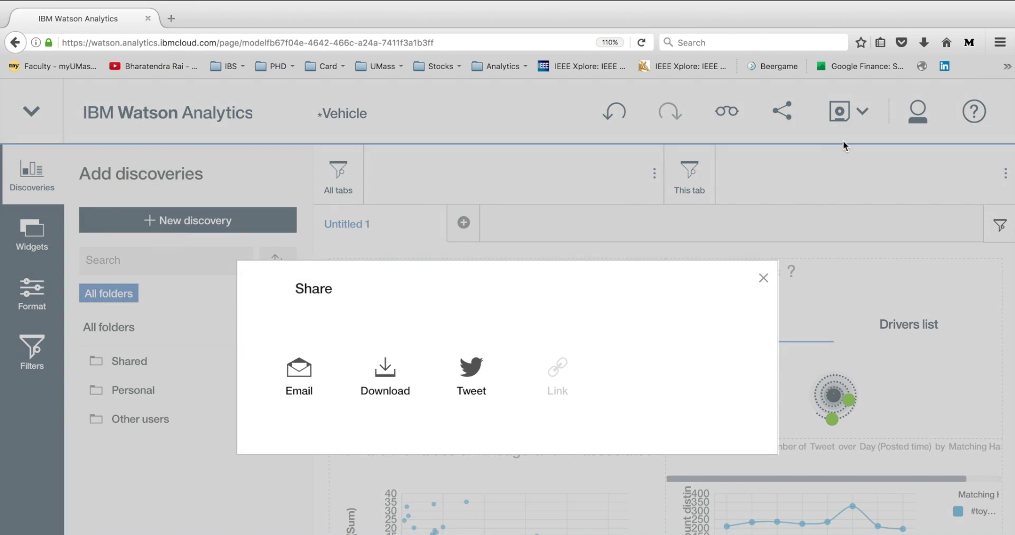
{"action": "left_click", "coordinate": [408, 376]}
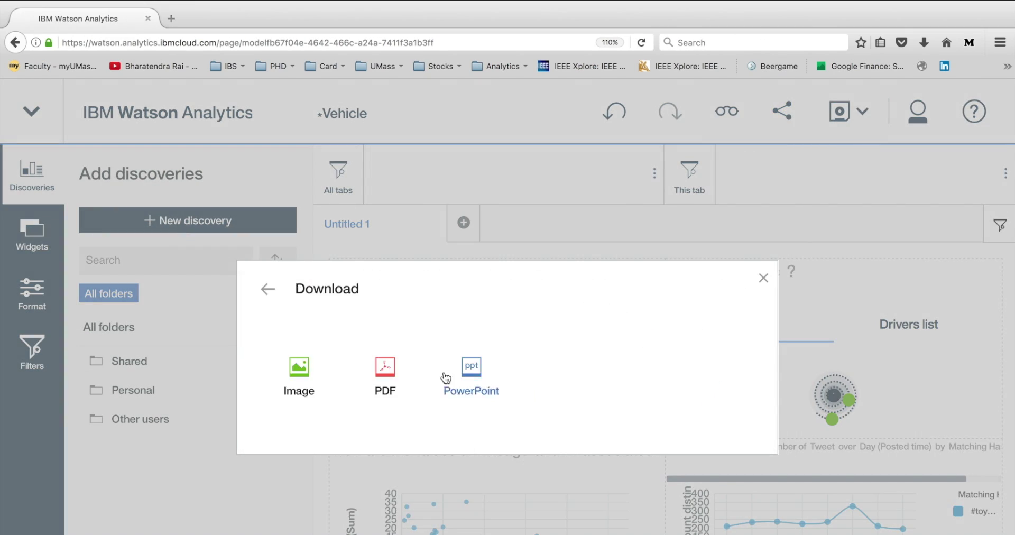
{"action": "left_click", "coordinate": [475, 370]}
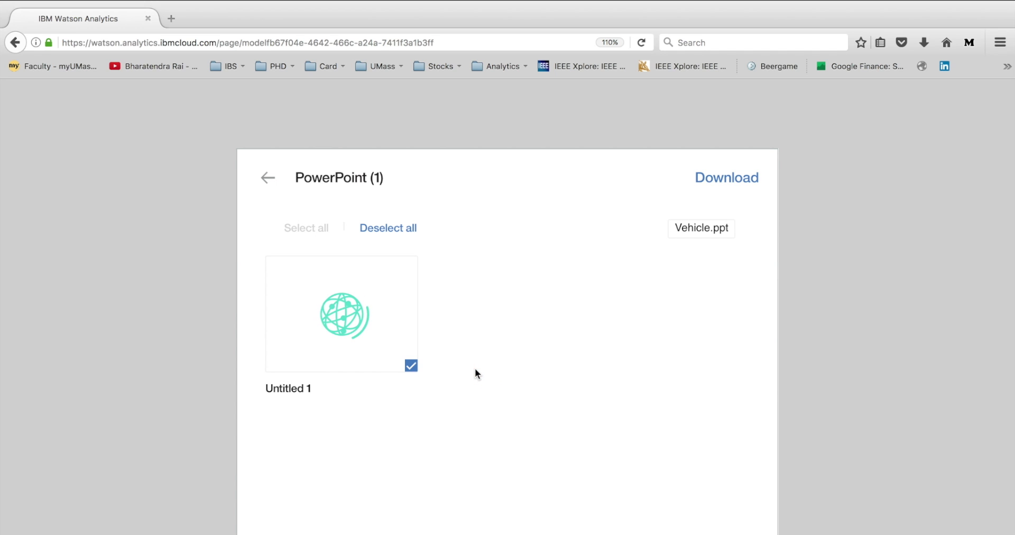
{"action": "left_click", "coordinate": [740, 183]}
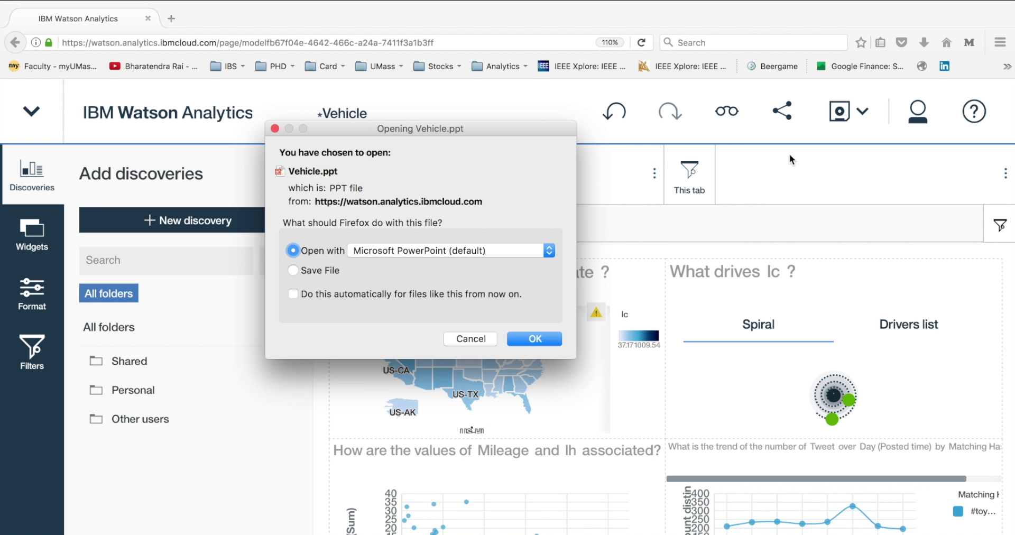
{"action": "left_click", "coordinate": [534, 341]}
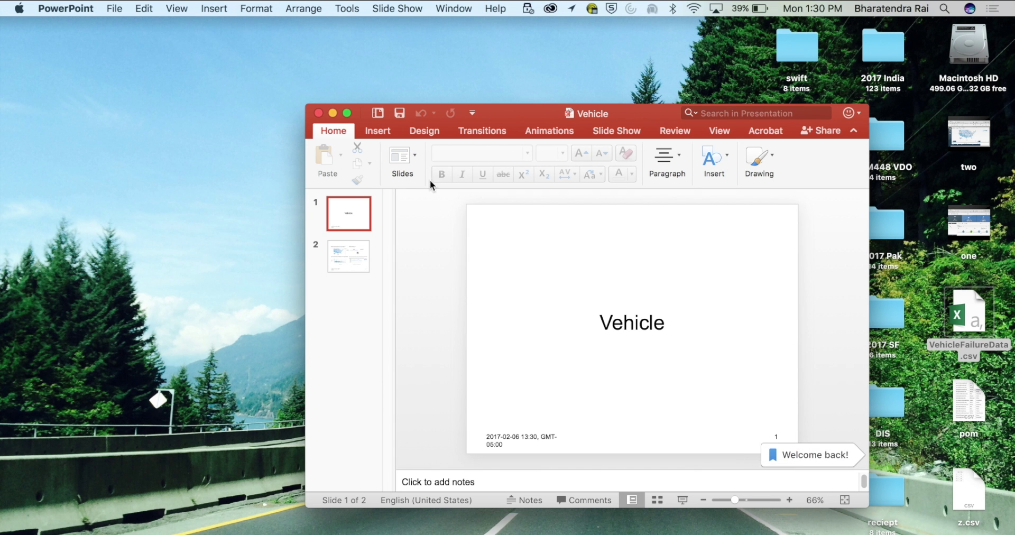
Step: Retitle the first slide 'Vehicle Failure Data Analysis'
{"action": "left_click", "coordinate": [347, 113]}
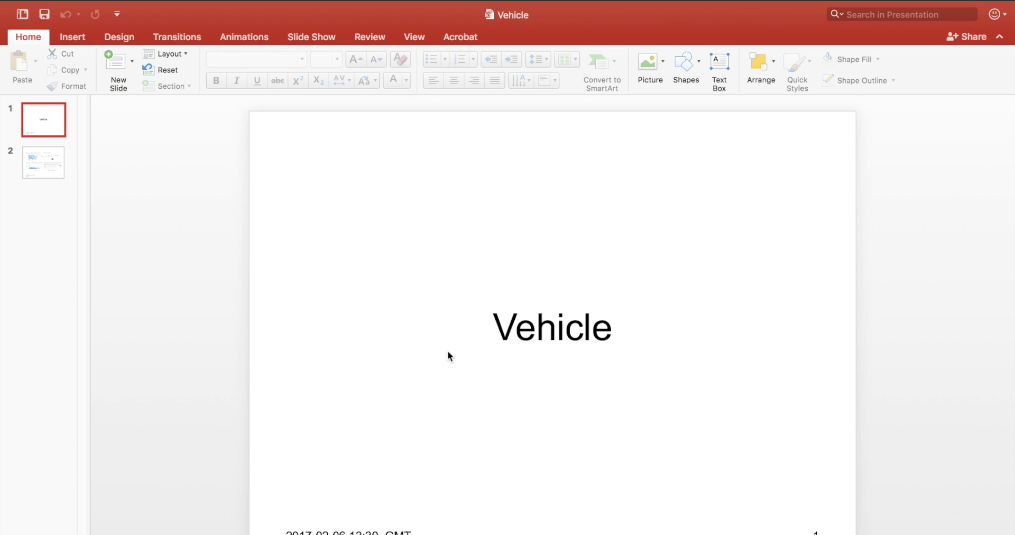
{"action": "left_click", "coordinate": [556, 311]}
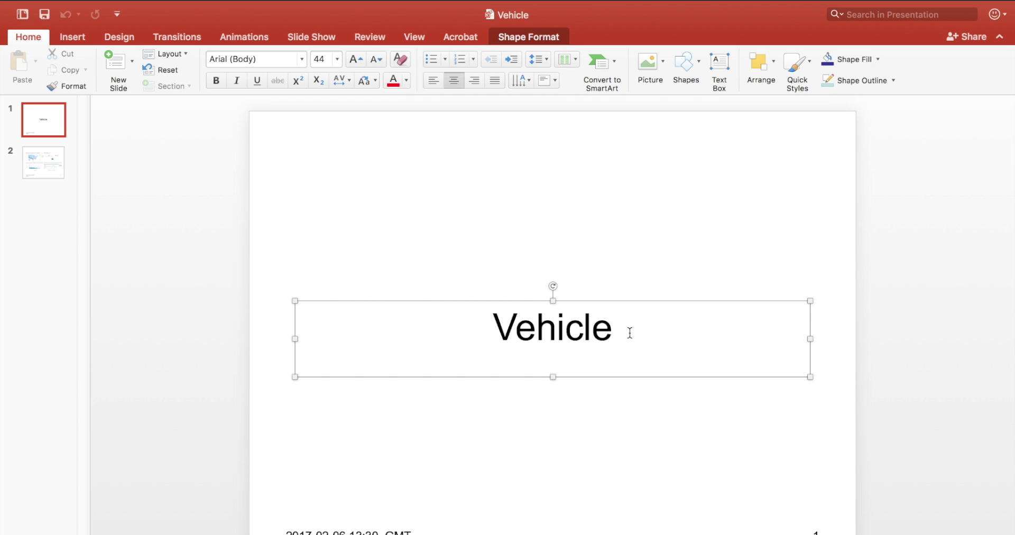
{"action": "type", "text": "Failure Data Analysis"}
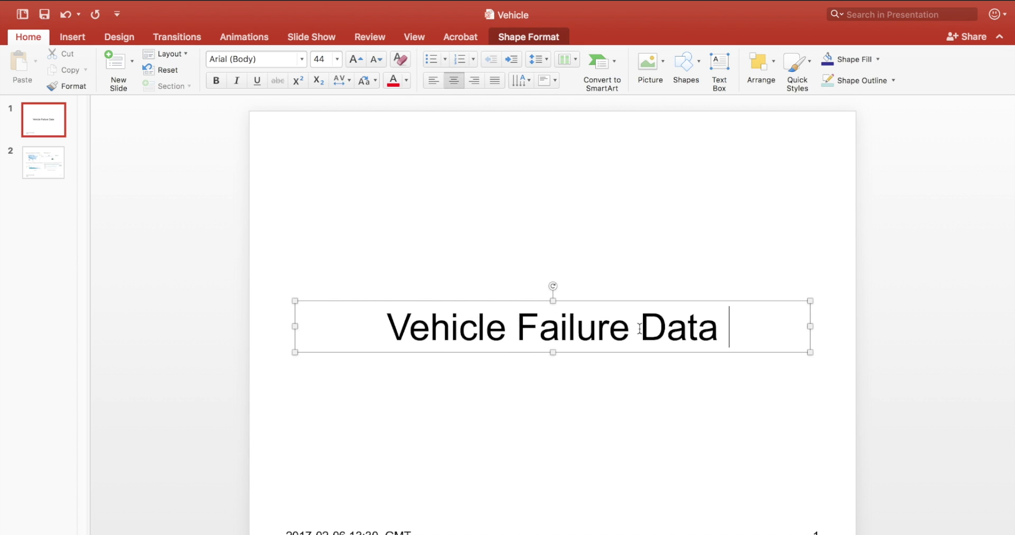
Step: Review the charts on slide 2, then close the presentation
{"action": "left_click", "coordinate": [239, 276]}
{"action": "left_click", "coordinate": [60, 165]}
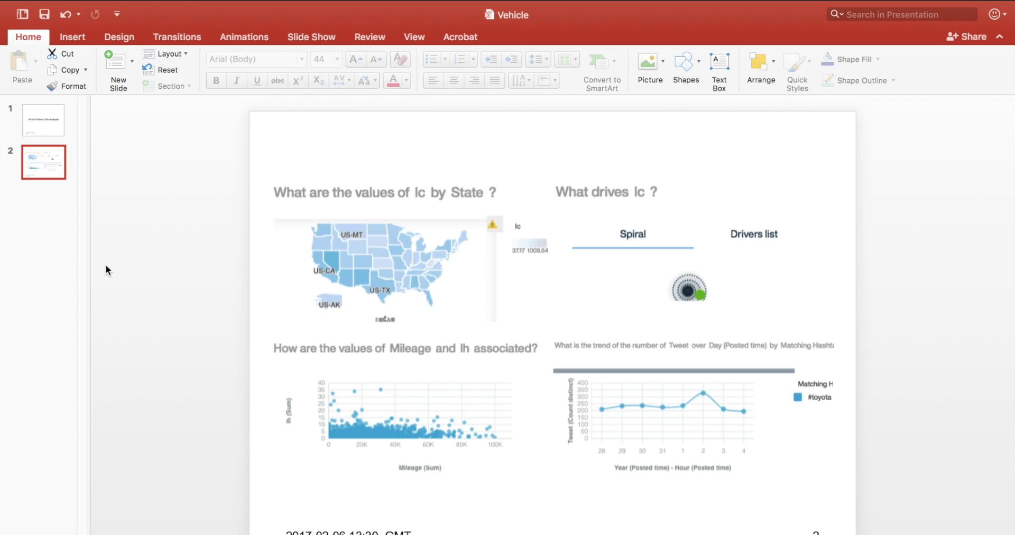
{"action": "left_click", "coordinate": [10, 27]}
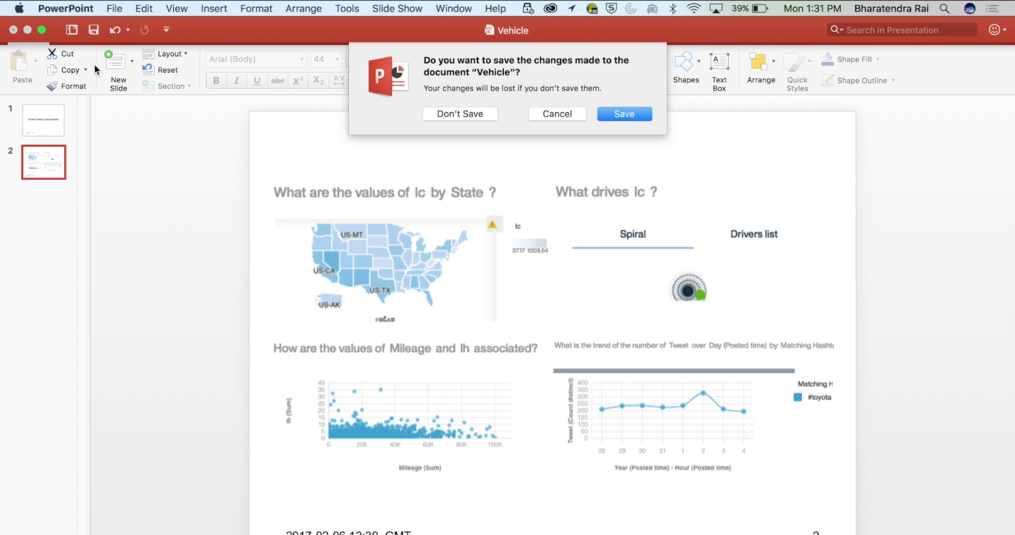
Step: Discard the PowerPoint changes and return to the Watson Analytics dashboard
{"action": "left_click", "coordinate": [472, 97]}
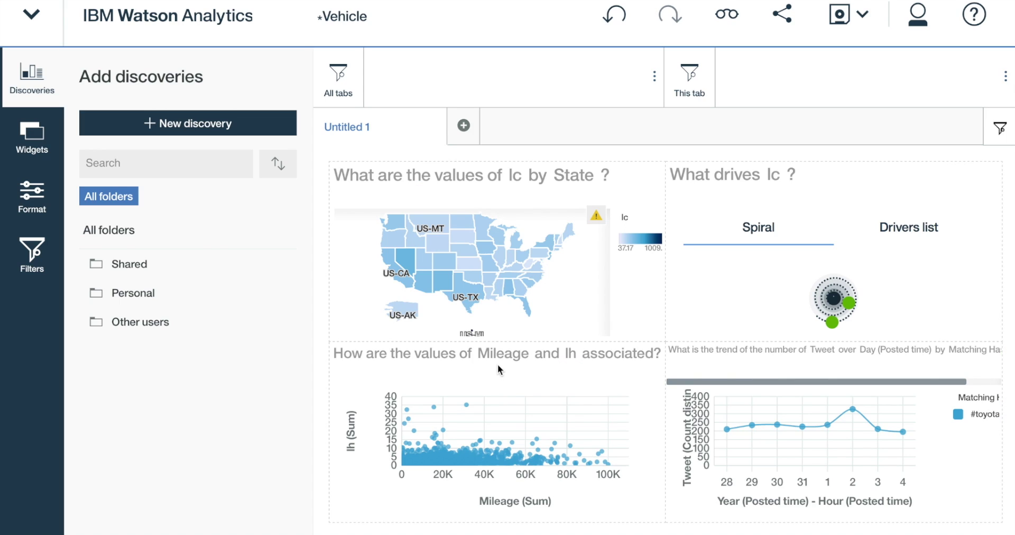
{"action": "left_click", "coordinate": [30, 25]}
{"action": "left_click", "coordinate": [69, 78]}
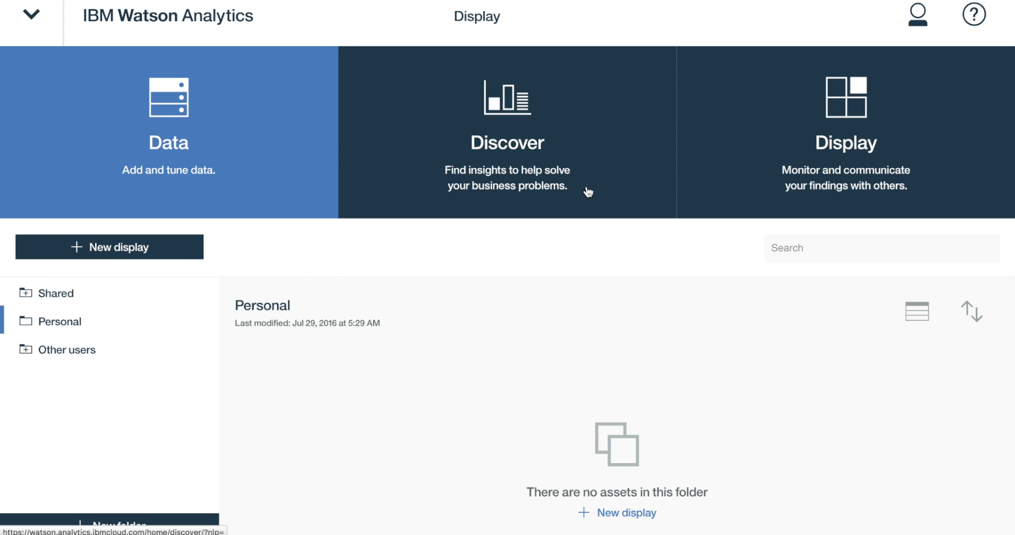
Step: Start a new discovery set on VehicleFailureData, ending on the Discover page's Personal folder
{"action": "left_click", "coordinate": [514, 162]}
{"action": "left_click", "coordinate": [145, 247]}
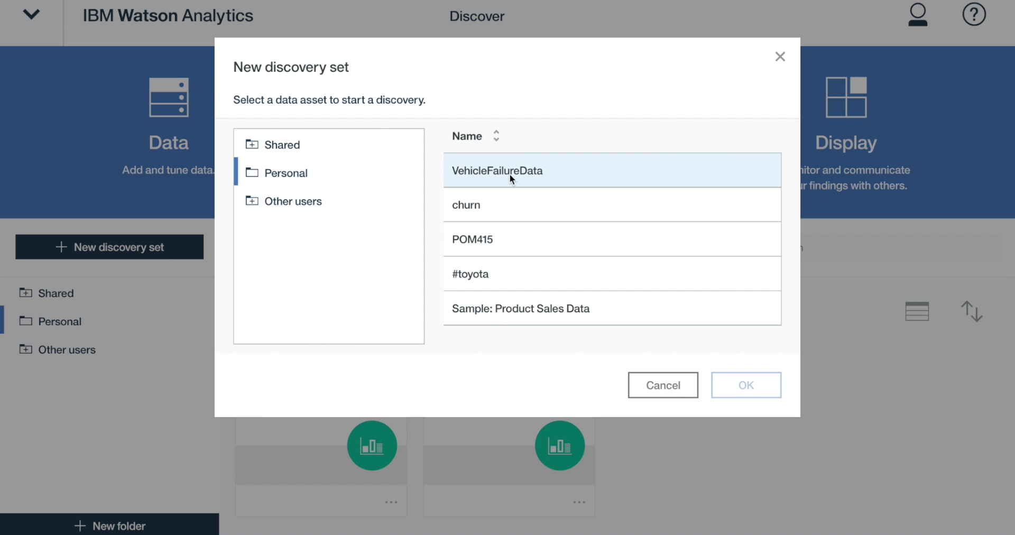
{"action": "left_click", "coordinate": [522, 168]}
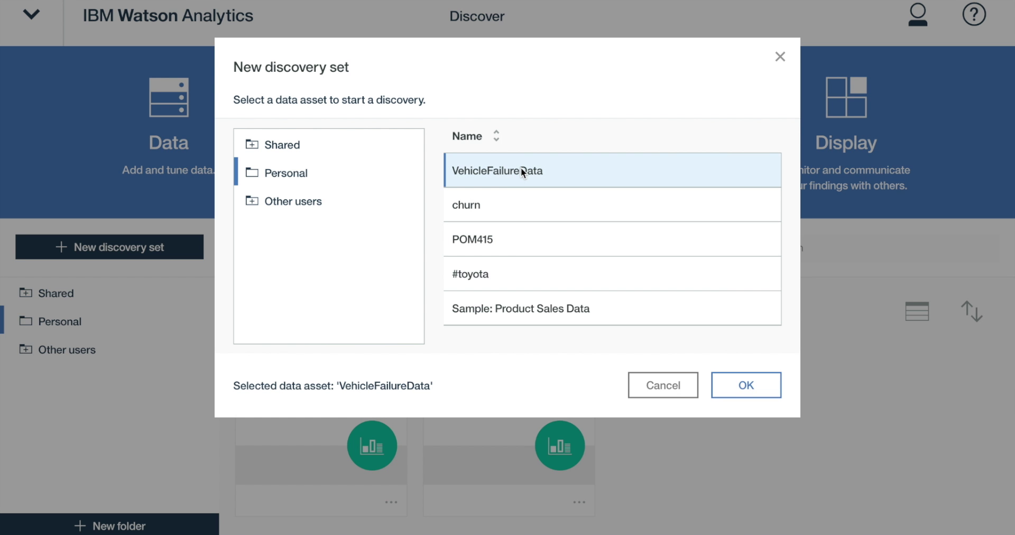
{"action": "left_click", "coordinate": [751, 384]}
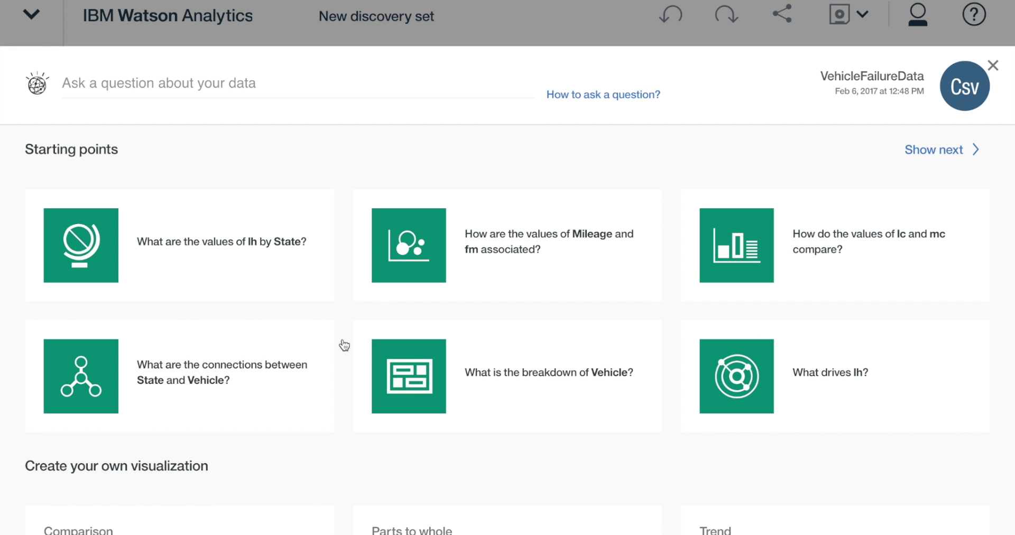
{"action": "scroll", "coordinate": [381, 351], "scroll_direction": "down", "scroll_amount": 3}
{"action": "scroll", "coordinate": [381, 344], "scroll_direction": "down", "scroll_amount": 3}
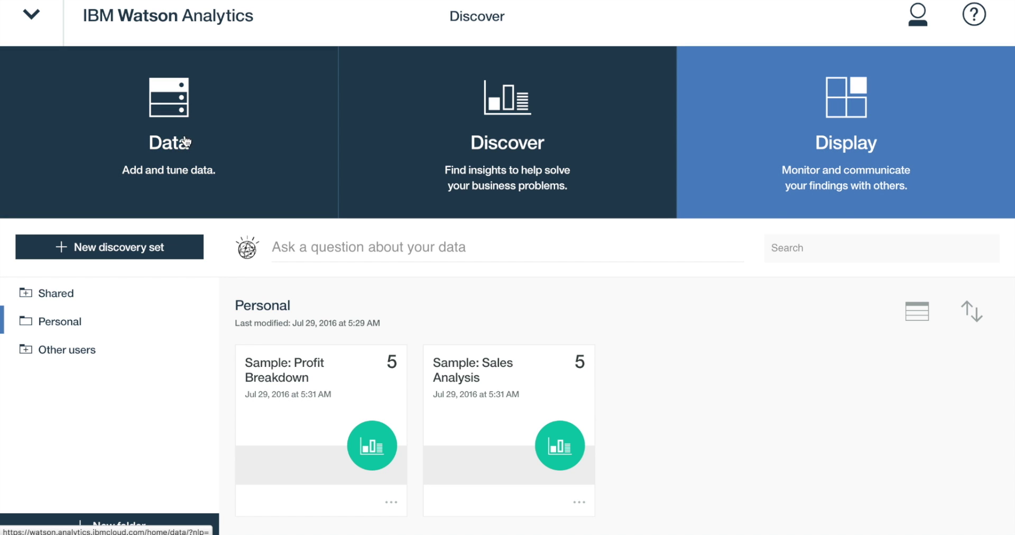
Step: Set up a Twitter import for #apple covering 2017-01-30 to 2017-02-06
{"action": "left_click", "coordinate": [163, 123]}
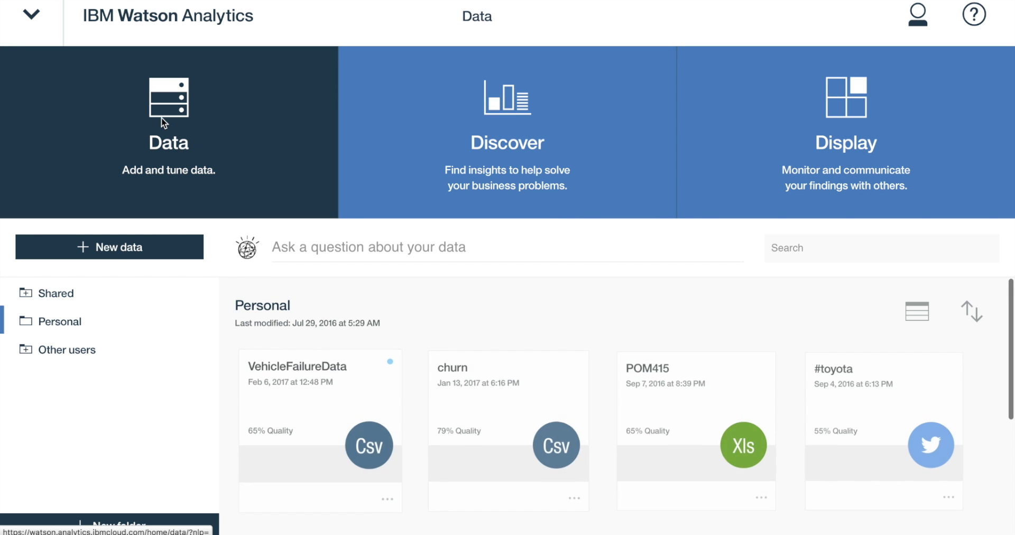
{"action": "left_click", "coordinate": [98, 247]}
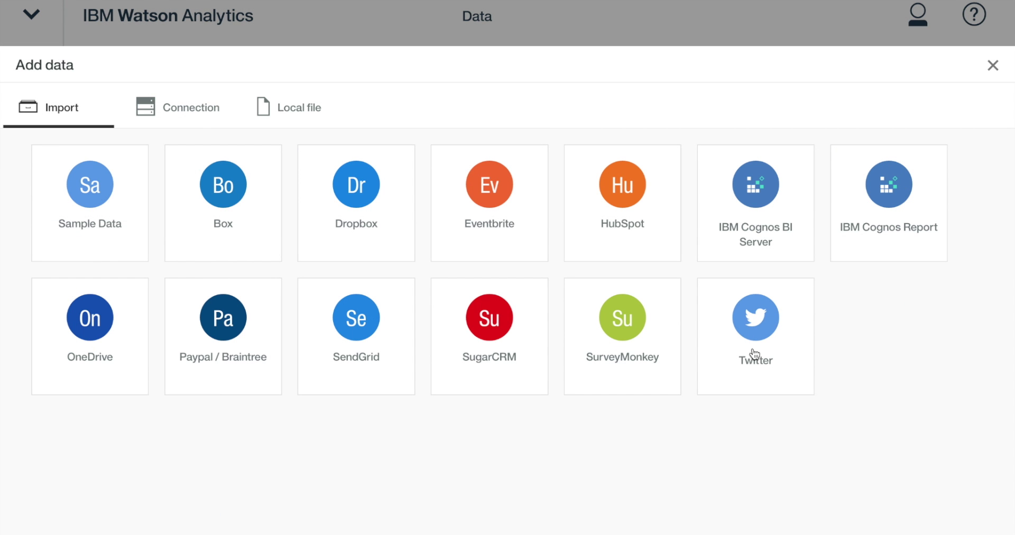
{"action": "left_click", "coordinate": [789, 320]}
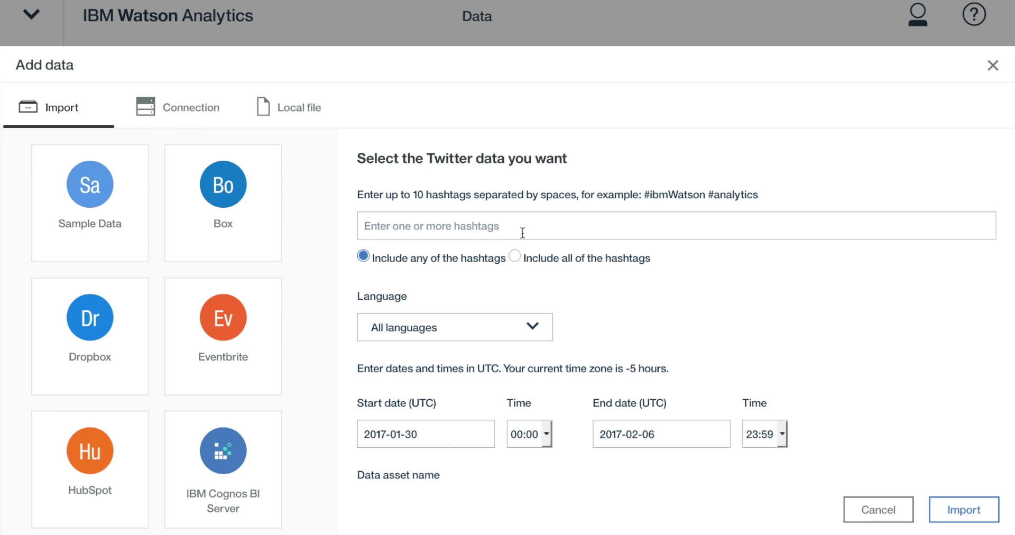
{"action": "type", "text": "#"}
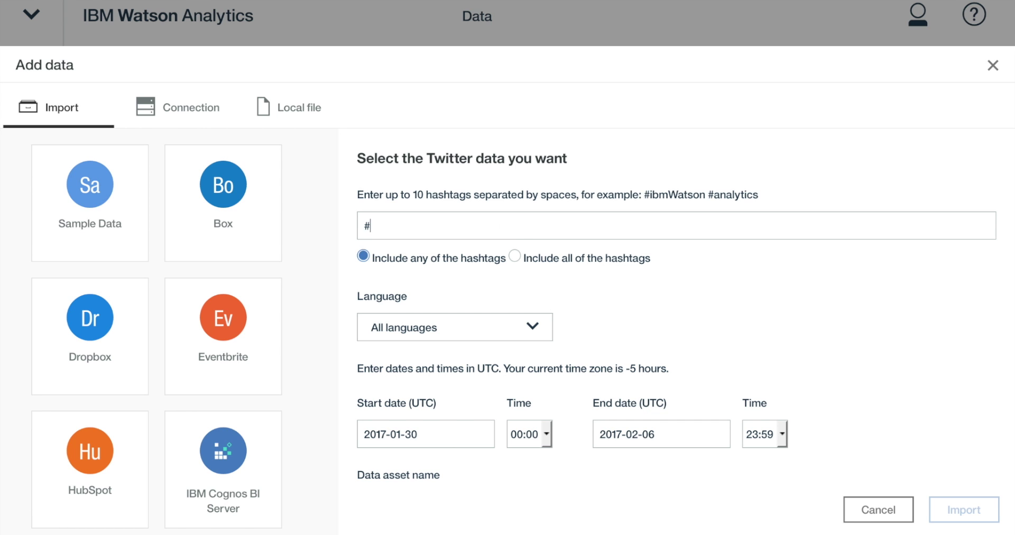
{"action": "type", "text": "apple"}
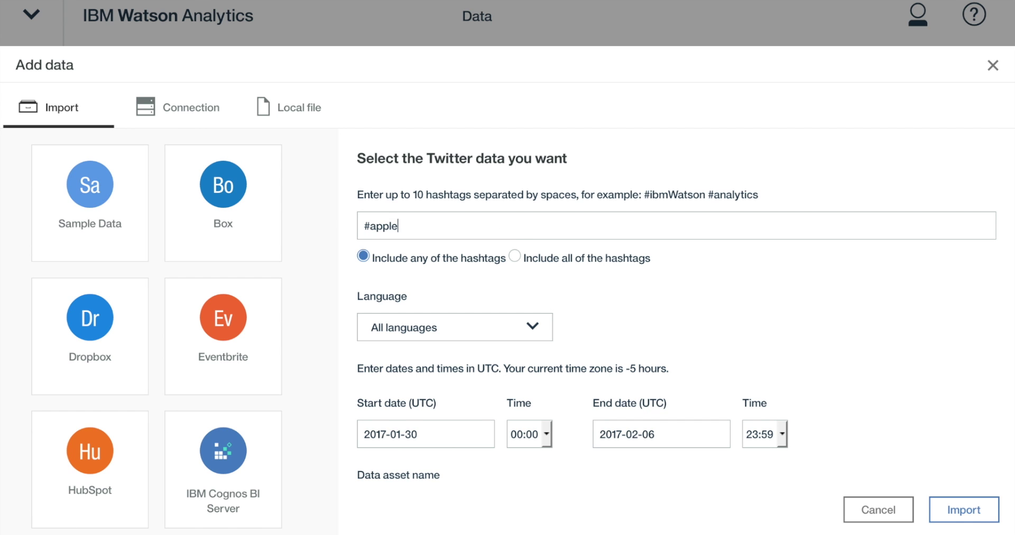
{"action": "scroll", "coordinate": [388, 365], "scroll_direction": "down", "scroll_amount": 2}
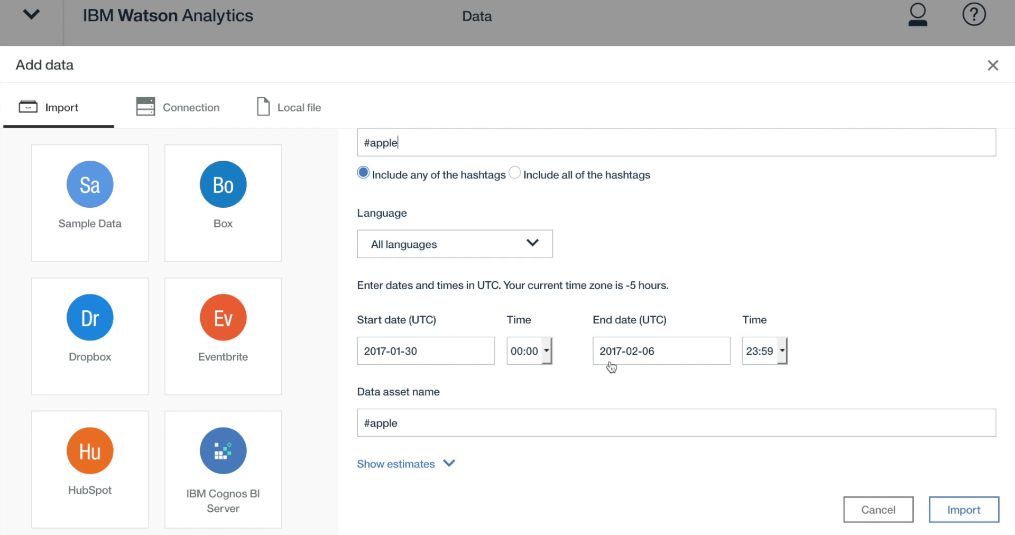
{"action": "left_click", "coordinate": [966, 509]}
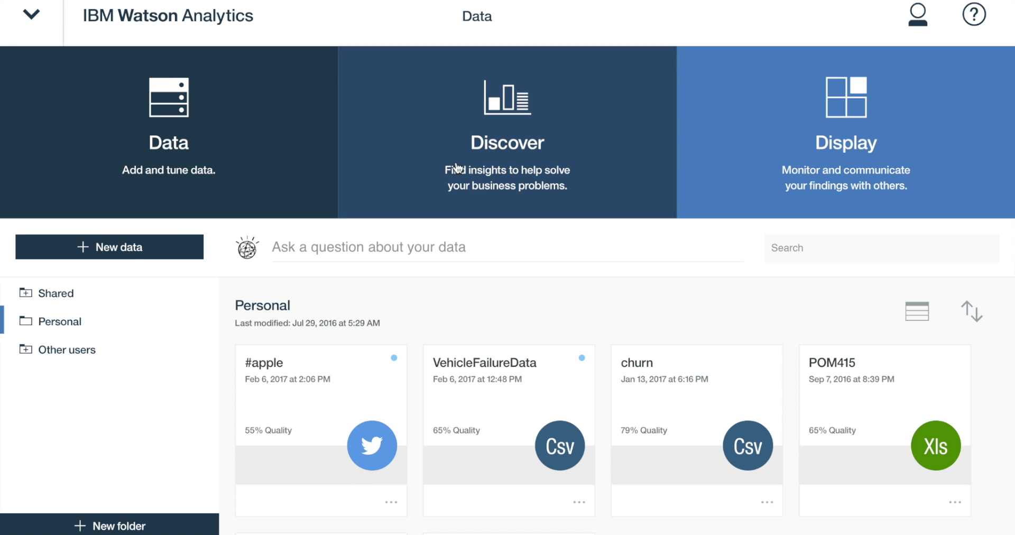
Step: Let the #apple data set finish importing, then switch to the Discover page
{"action": "left_click", "coordinate": [563, 152]}
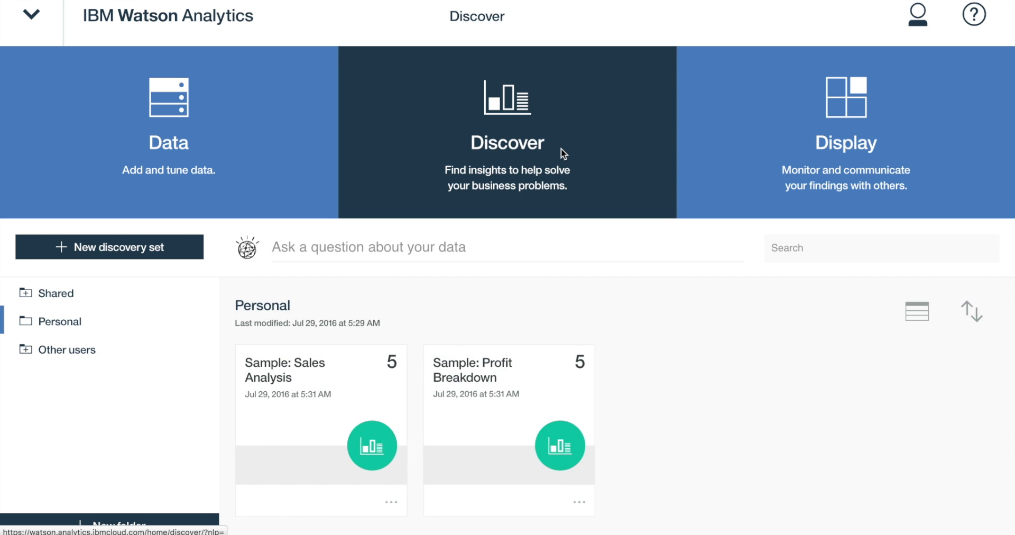
Step: Start a new discovery on the #apple data set and choose 'What drives Sentiment?'
{"action": "left_click", "coordinate": [88, 251]}
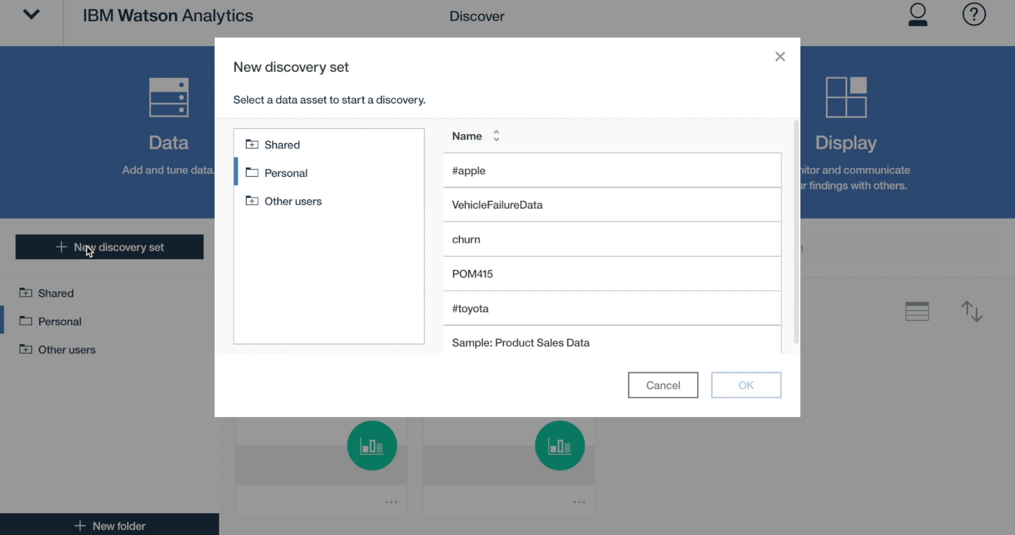
{"action": "scroll", "coordinate": [719, 237], "scroll_direction": "down", "scroll_amount": 1}
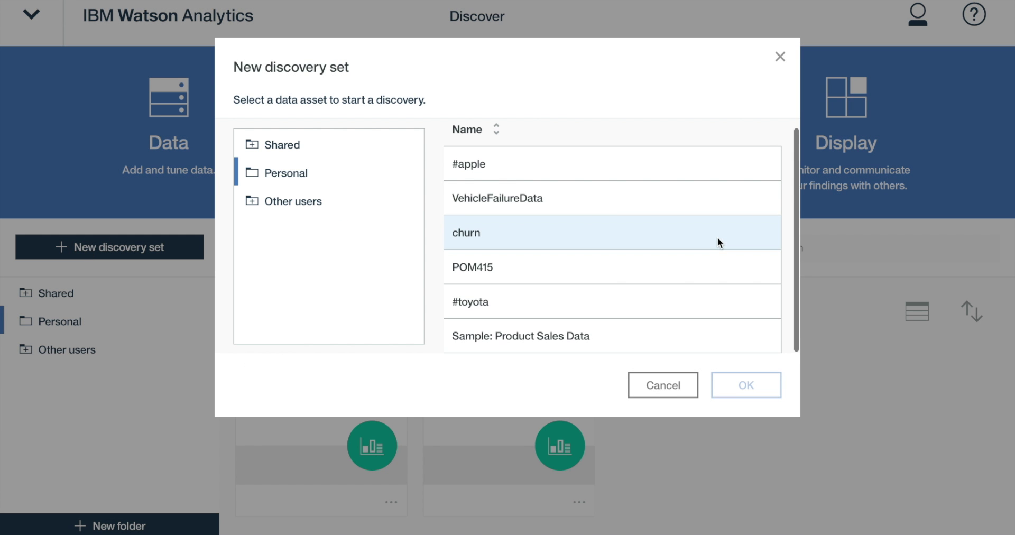
{"action": "left_click", "coordinate": [480, 167]}
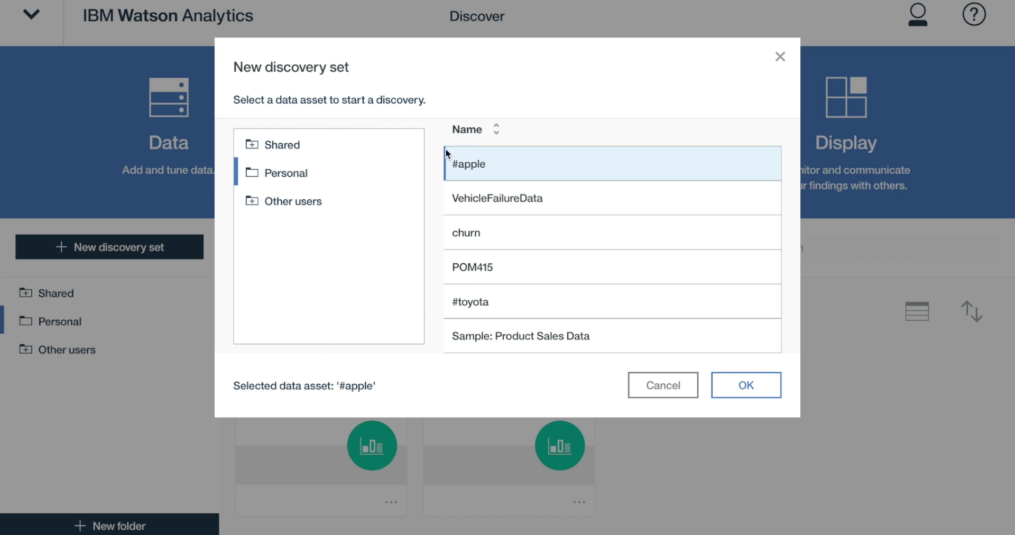
{"action": "left_click", "coordinate": [760, 386]}
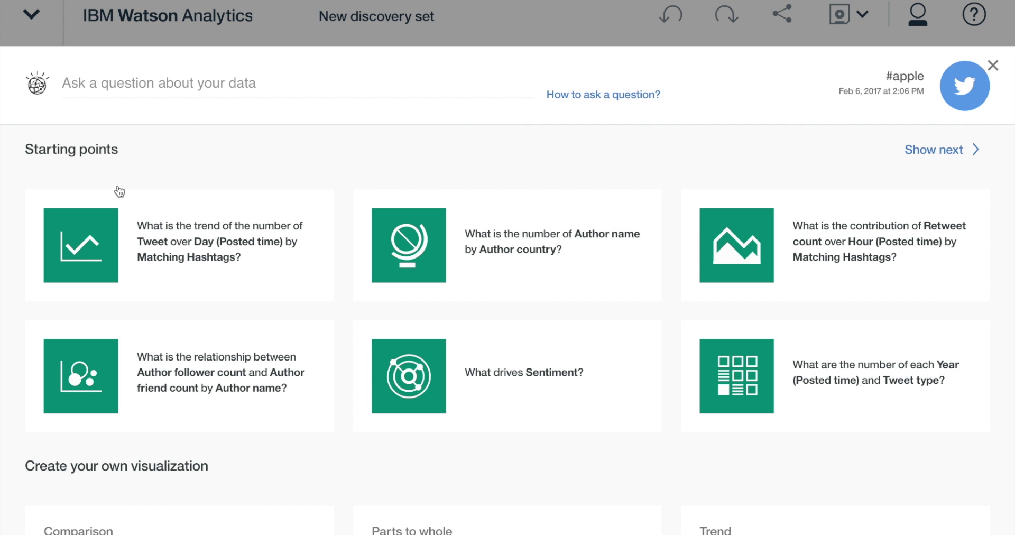
{"action": "left_click", "coordinate": [505, 380]}
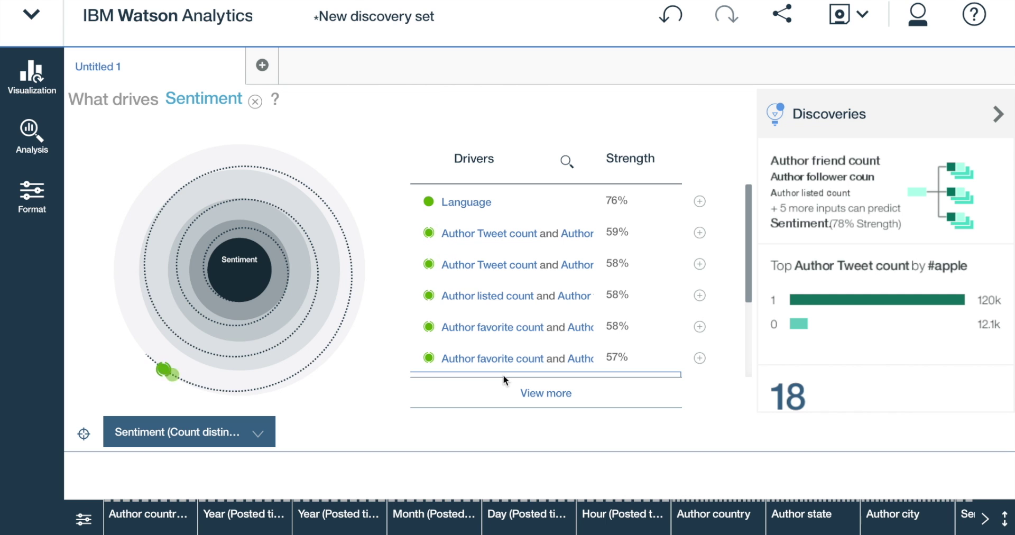
Step: Scroll the Drivers list and chart Sentiment counts by Language binned
{"action": "left_click", "coordinate": [750, 218]}
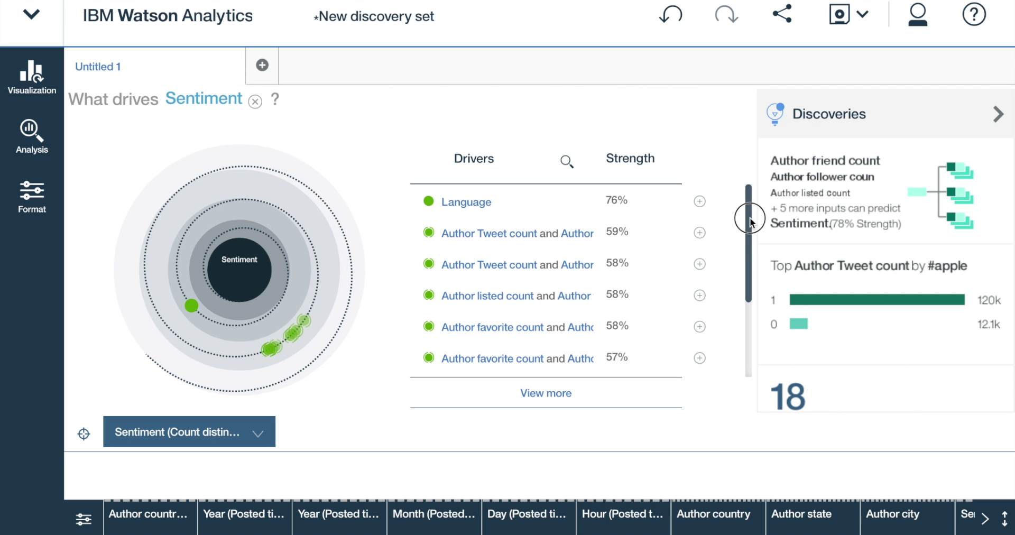
{"action": "left_click_drag", "start_coordinate": [750, 218], "coordinate": [751, 156]}
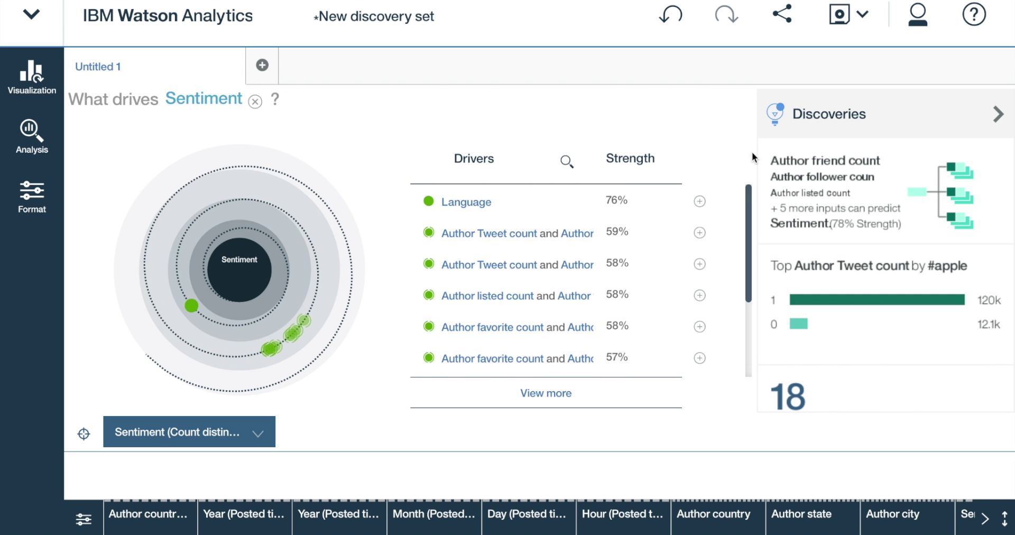
{"action": "left_click", "coordinate": [700, 202]}
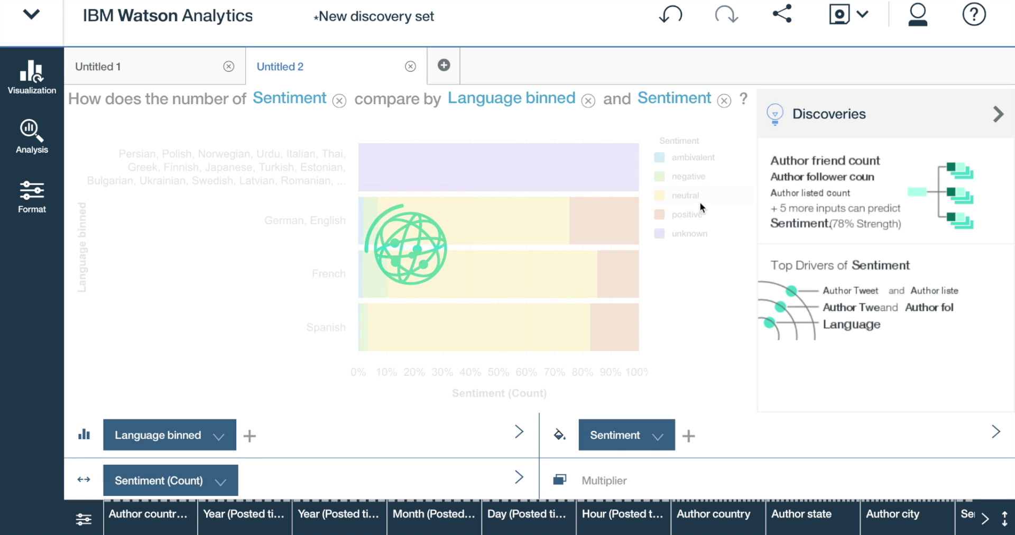